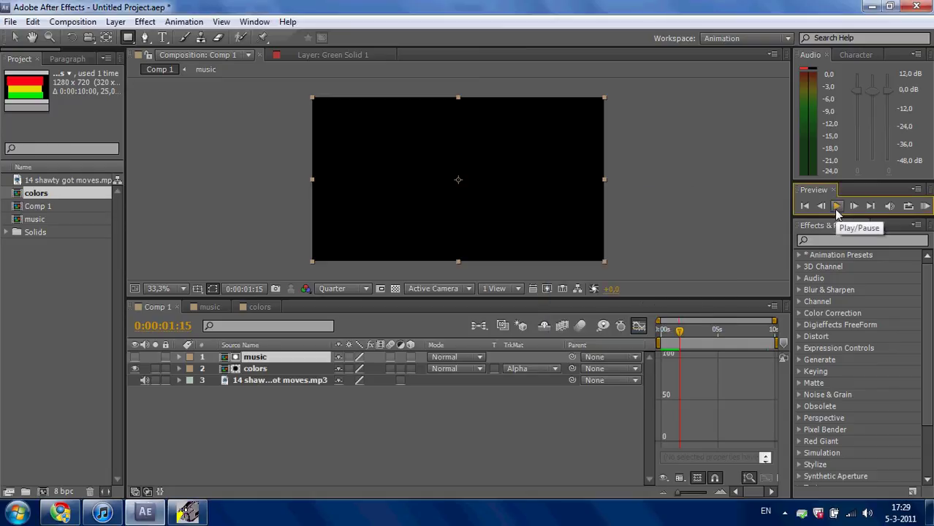
Preview the finished equalizer animation, then start a new 1280×720, 25 fps composition.
click(837, 208)
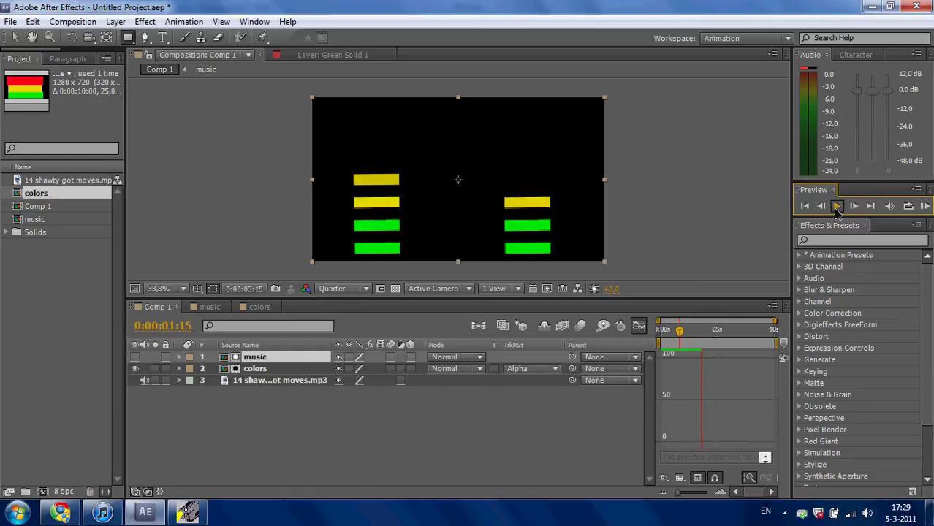
click(836, 208)
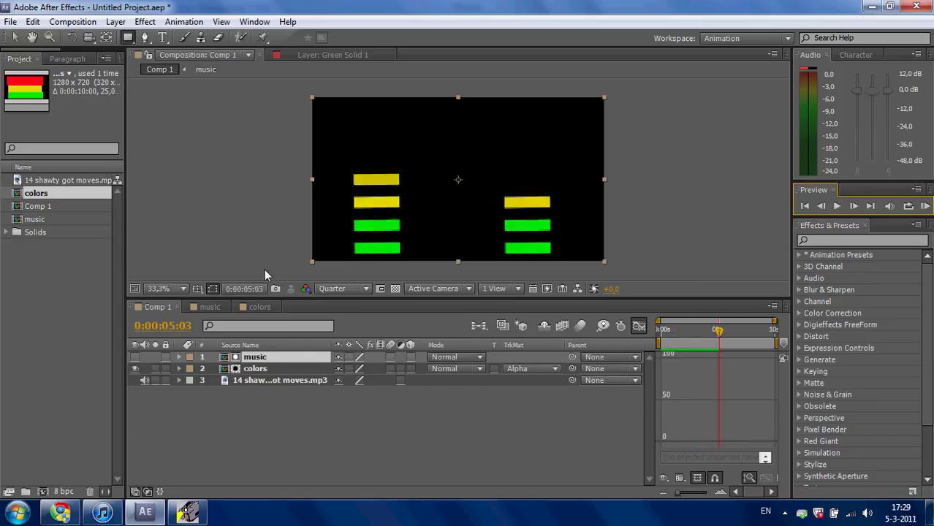
click(42, 492)
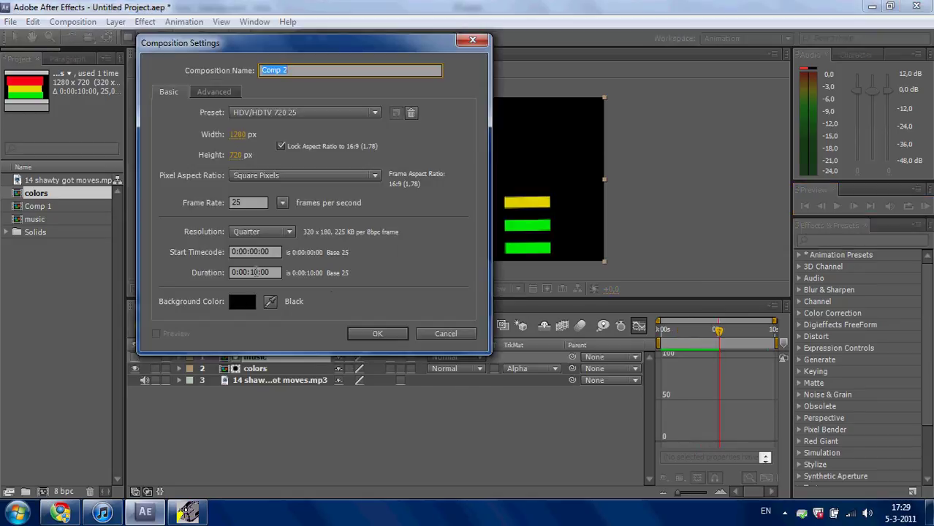
Accept the HDV/HDTV 720 25, 10-second settings to create the empty Comp 2.
click(377, 334)
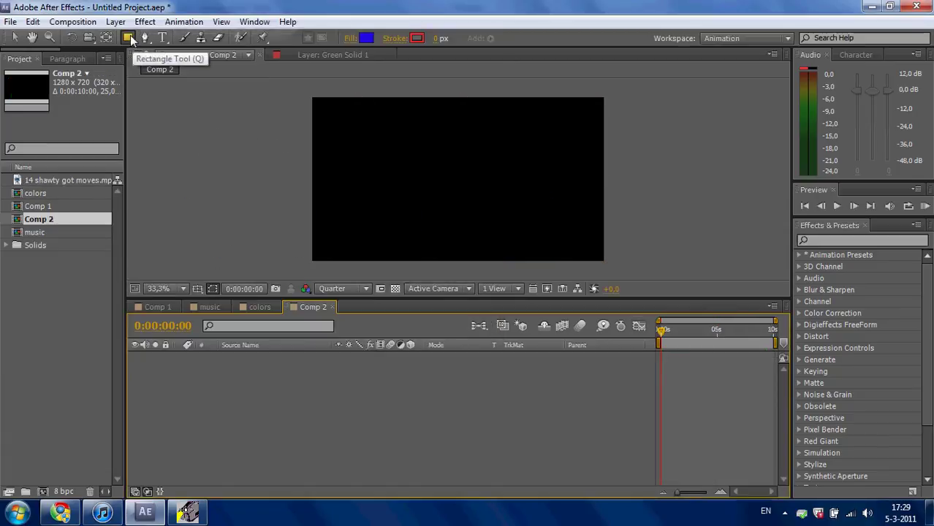
Draw a small rectangle near Comp 2's bottom and add a Repeater to Rectangle 1.
drag(483, 253, 440, 240)
click(326, 441)
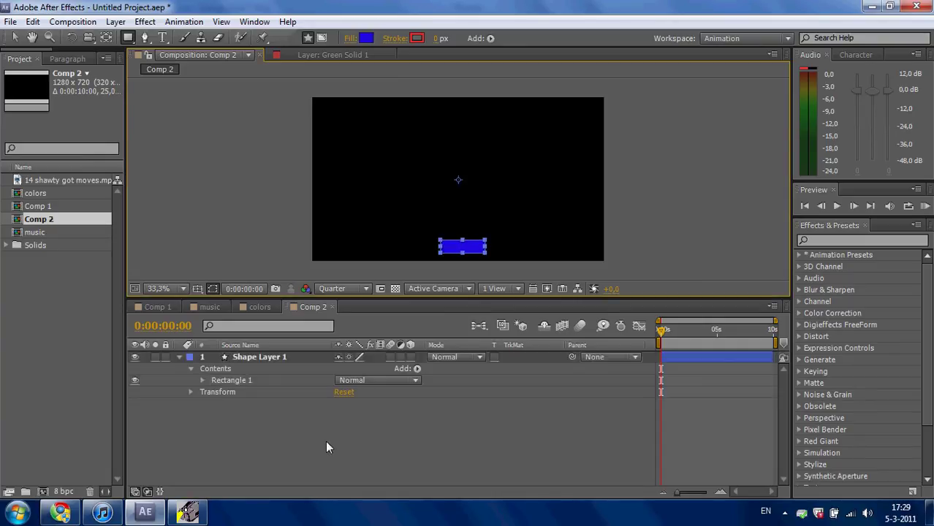
click(202, 381)
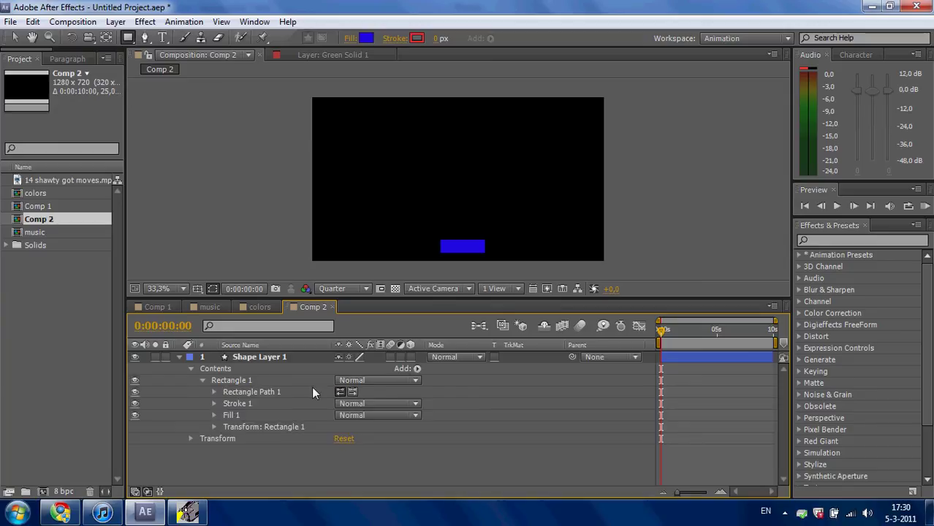
click(293, 381)
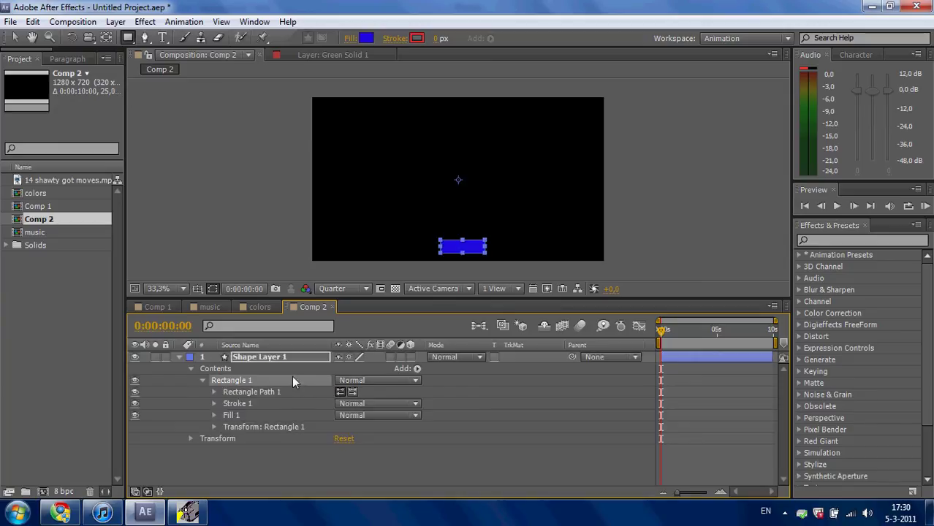
click(417, 369)
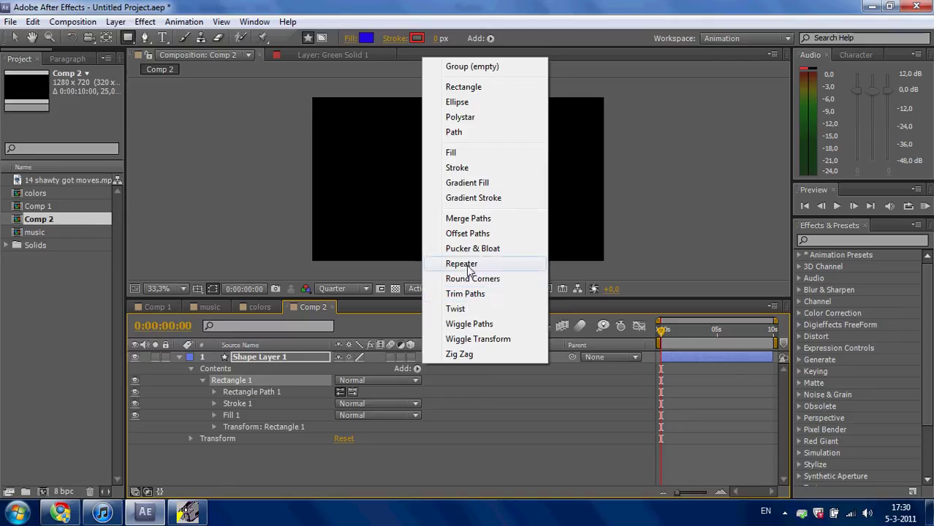
click(468, 265)
click(214, 426)
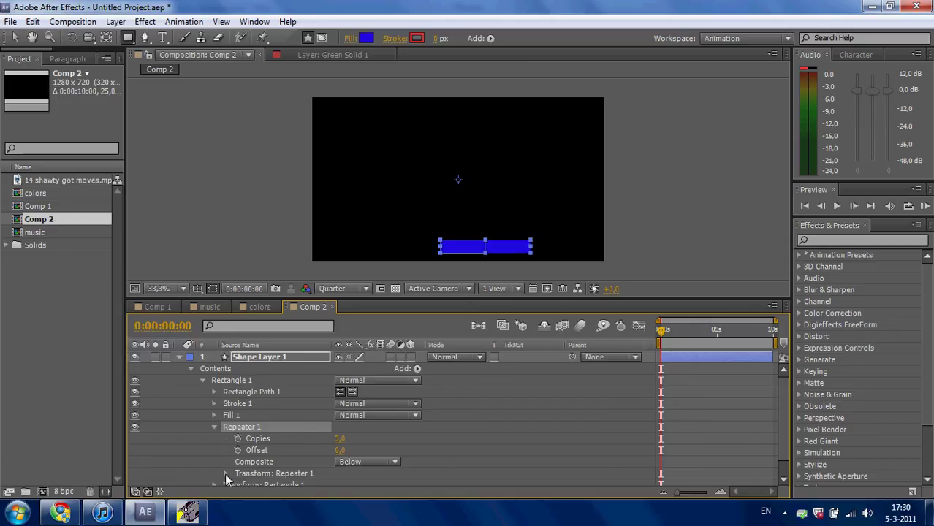
Set the Repeater's Anchor Point to 4,0 and Position to 0,100.
click(225, 473)
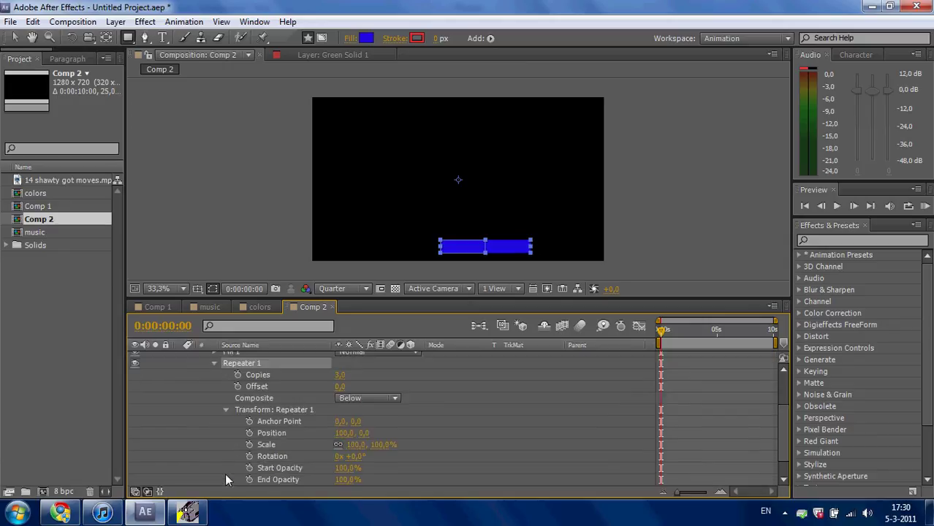
drag(340, 422, 344, 422)
click(344, 432)
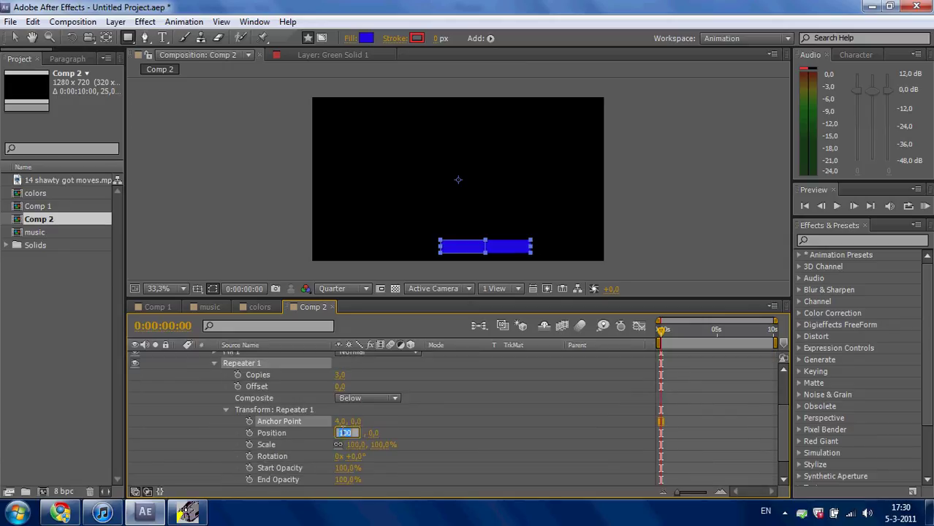
text(0)
click(374, 433)
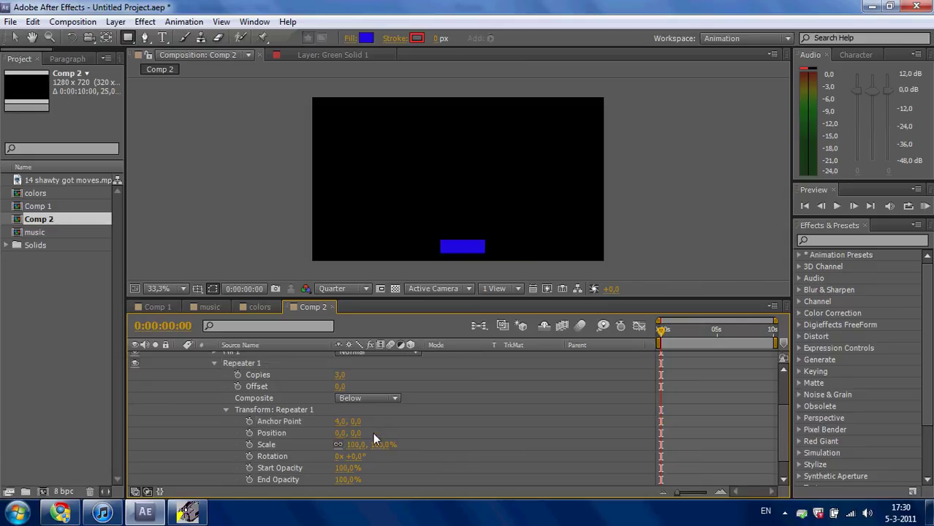
click(356, 432)
text(100)
click(407, 437)
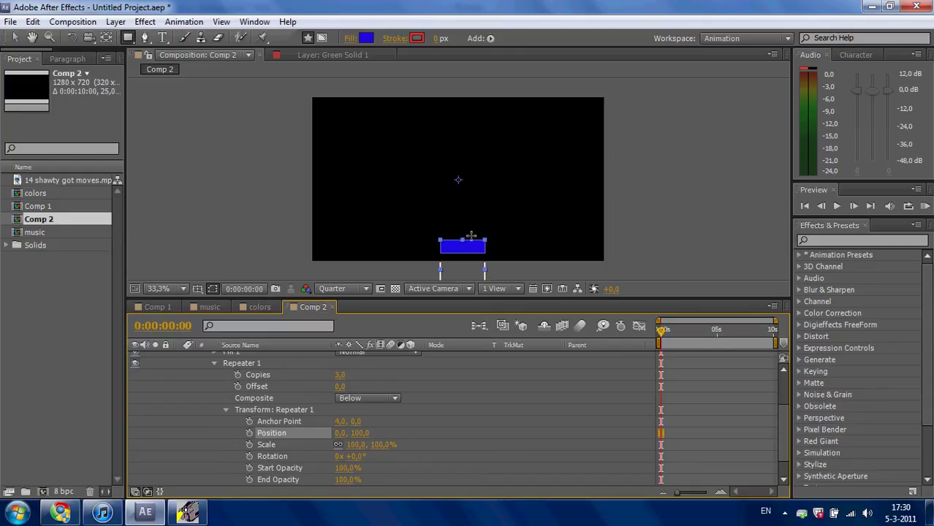
Rotate the bar stack 180° and place it at the bottom of the comp.
key(v)
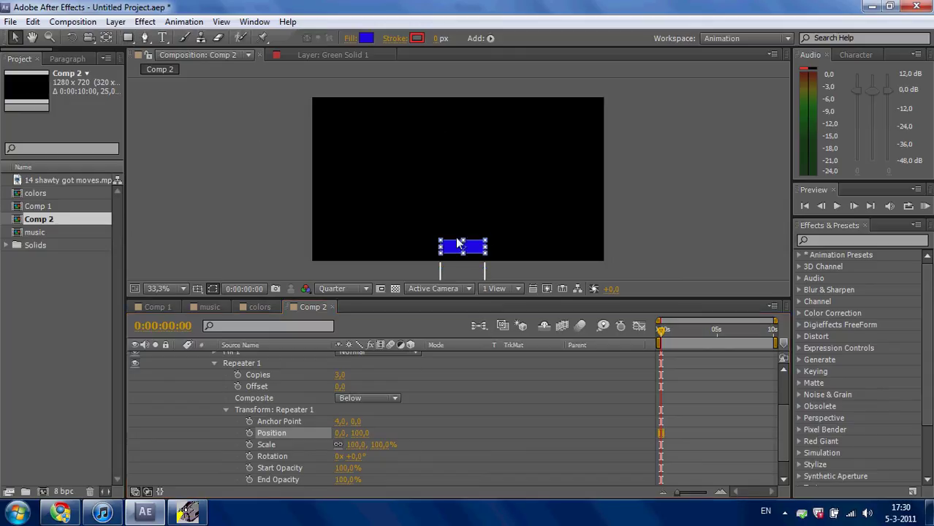
drag(457, 244, 436, 131)
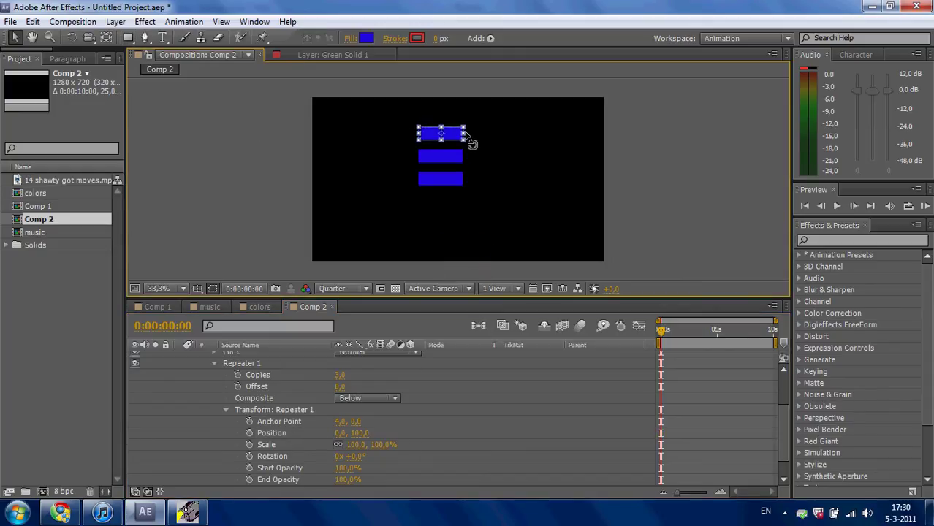
drag(462, 132, 410, 146)
drag(442, 135, 428, 243)
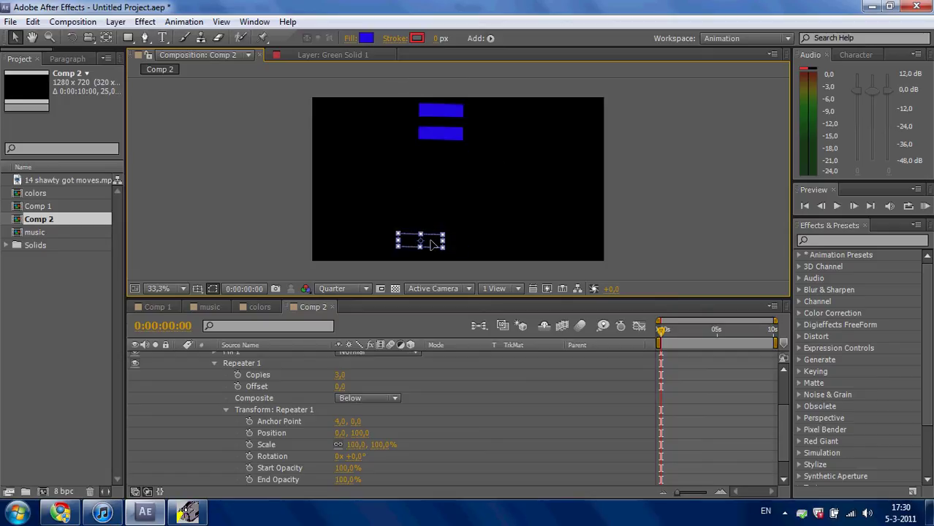
click(600, 207)
Raise the Repeater Copies value to 5, then to 6.
scroll(776, 386, up, 5)
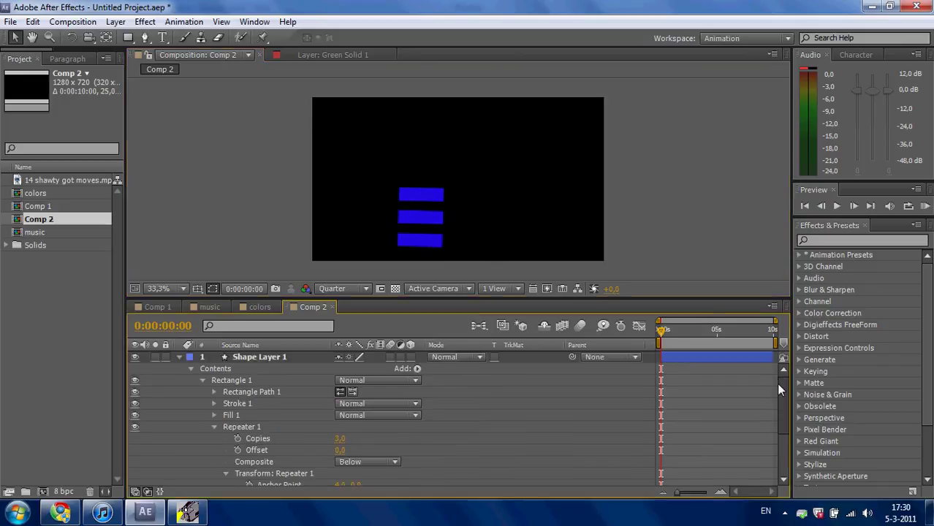
click(343, 439)
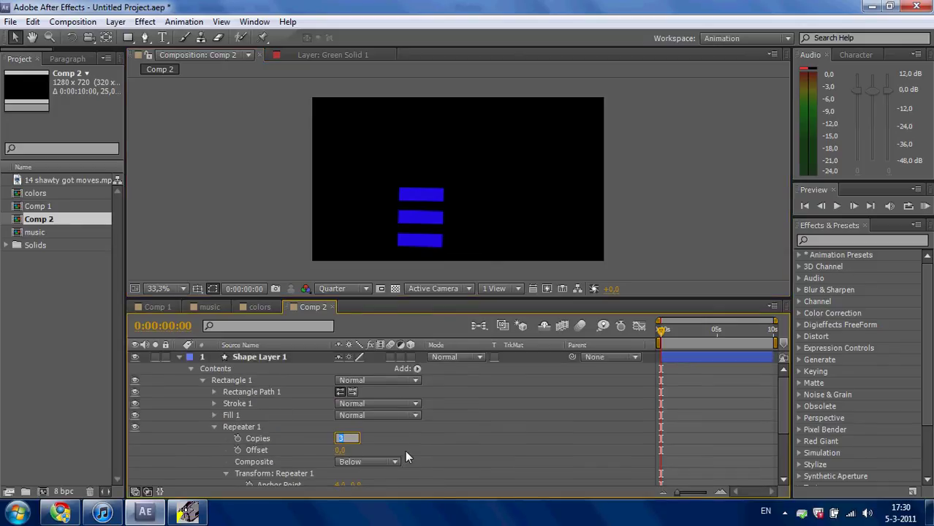
text(5)
key(Return)
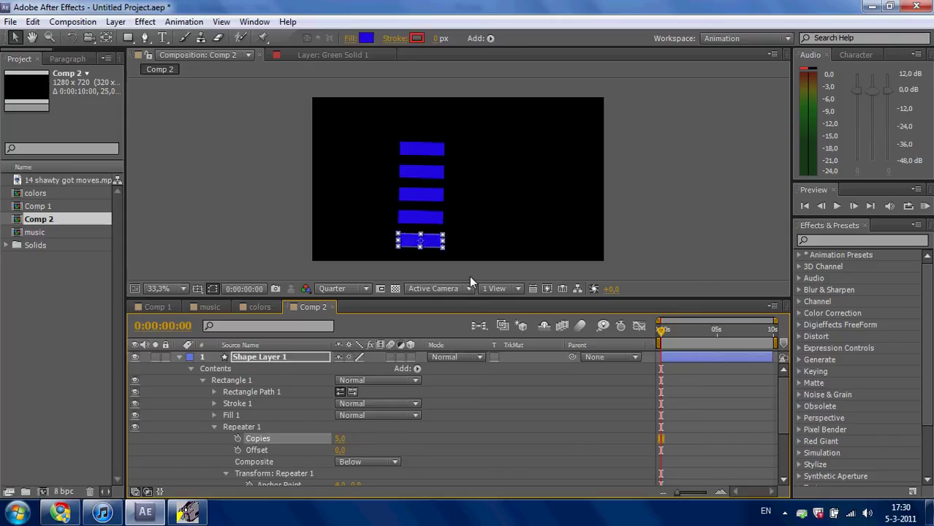
click(341, 439)
text(6)
key(Return)
Collapse Shape Layer 1 and select 14 shawty got moves.mp3 in the Project panel.
click(529, 274)
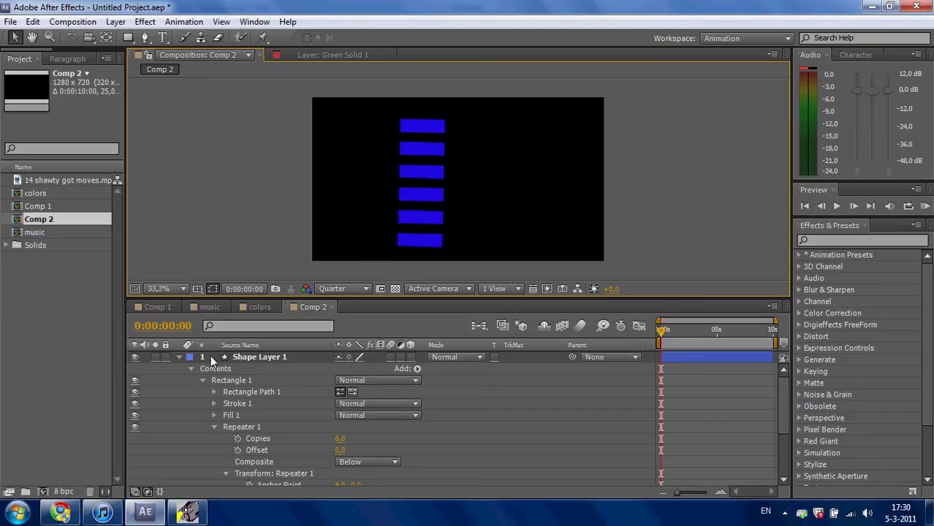
click(180, 356)
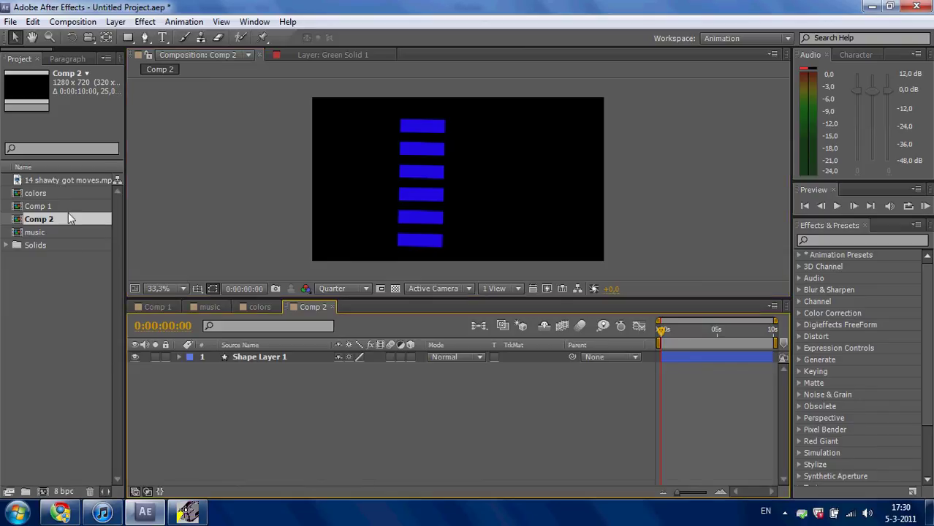
click(65, 180)
Add the song to Comp 2 and run Convert Audio to Keyframes on it.
drag(65, 180, 272, 384)
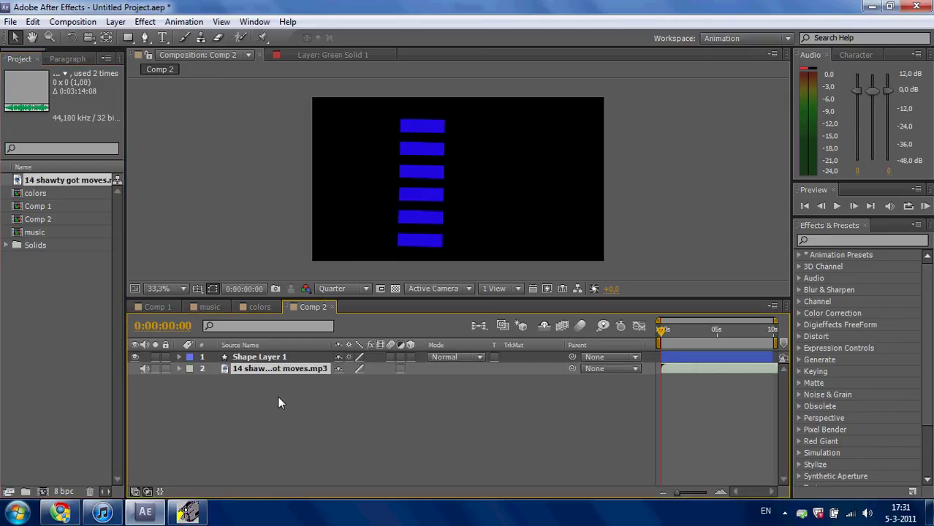
click(276, 395)
click(271, 369)
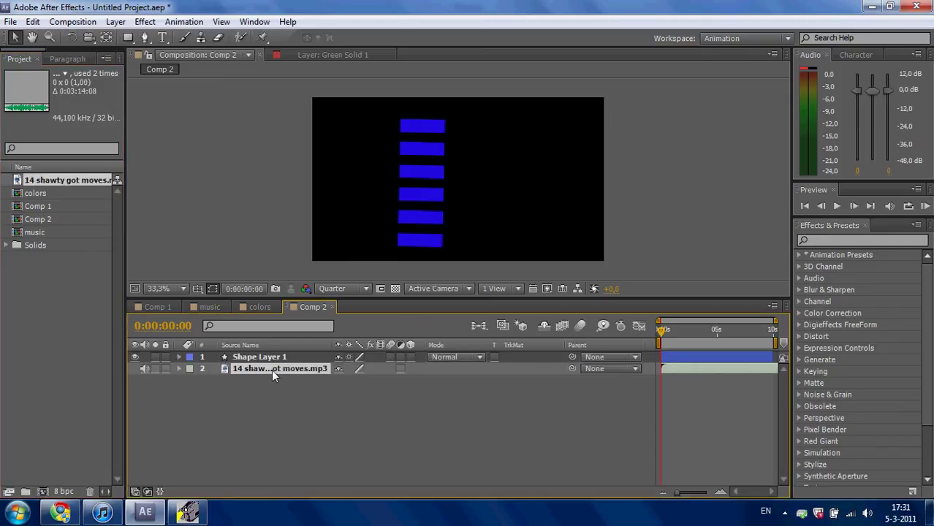
click(176, 23)
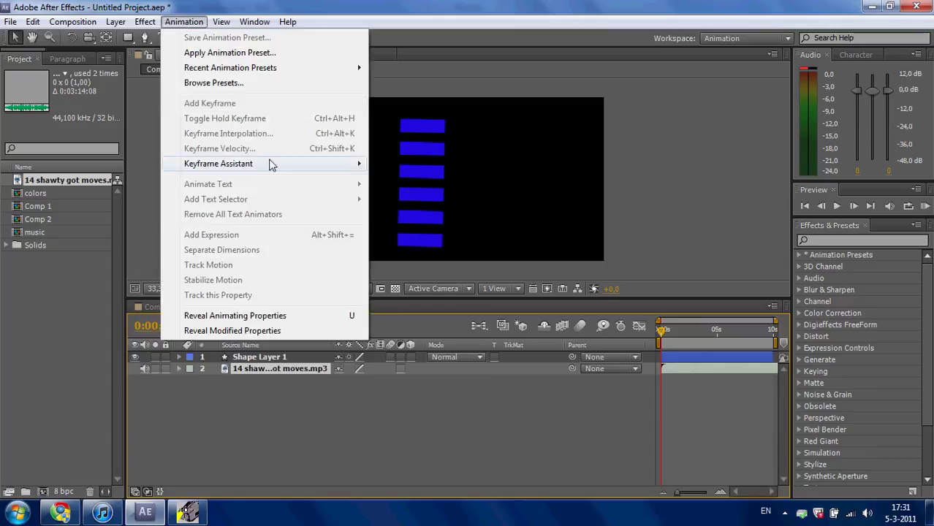
mouse_move(269, 165)
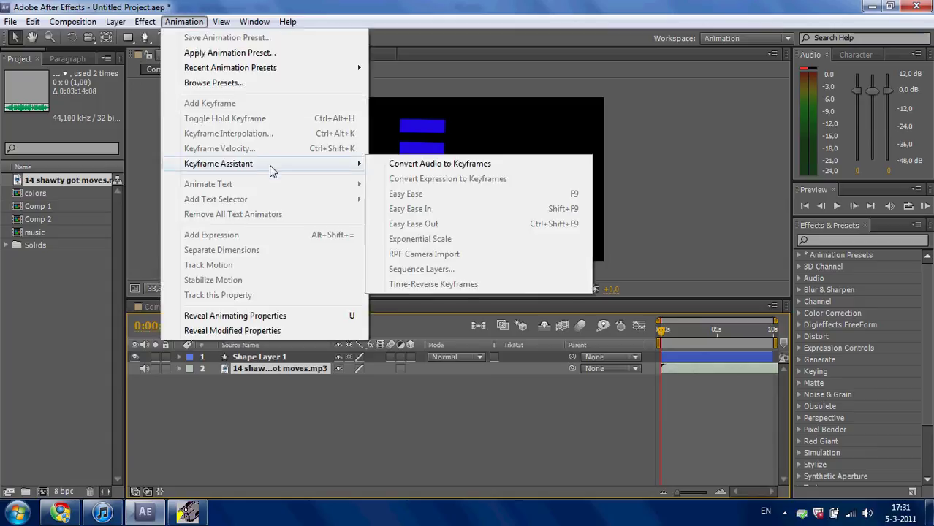
click(423, 169)
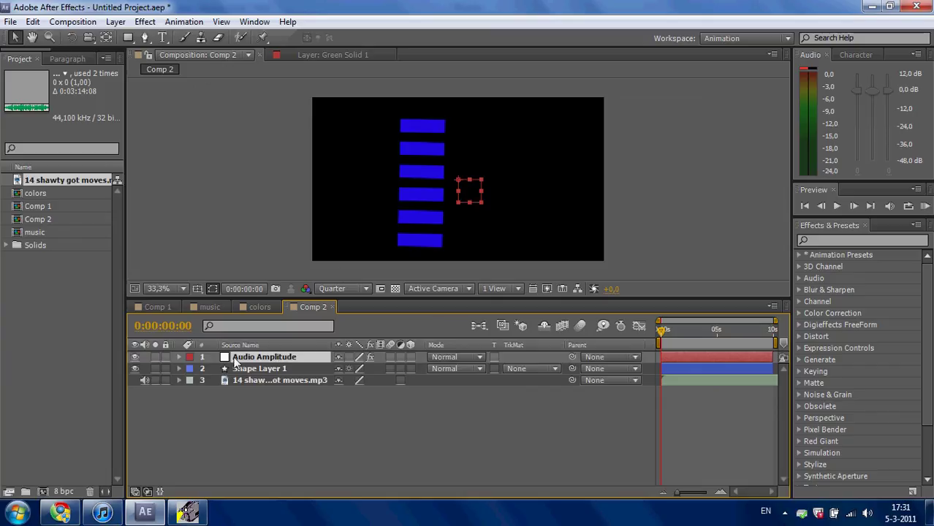
Reveal the Audio Amplitude Left Channel Slider and Shape Layer 1's Repeater Copies property.
click(178, 356)
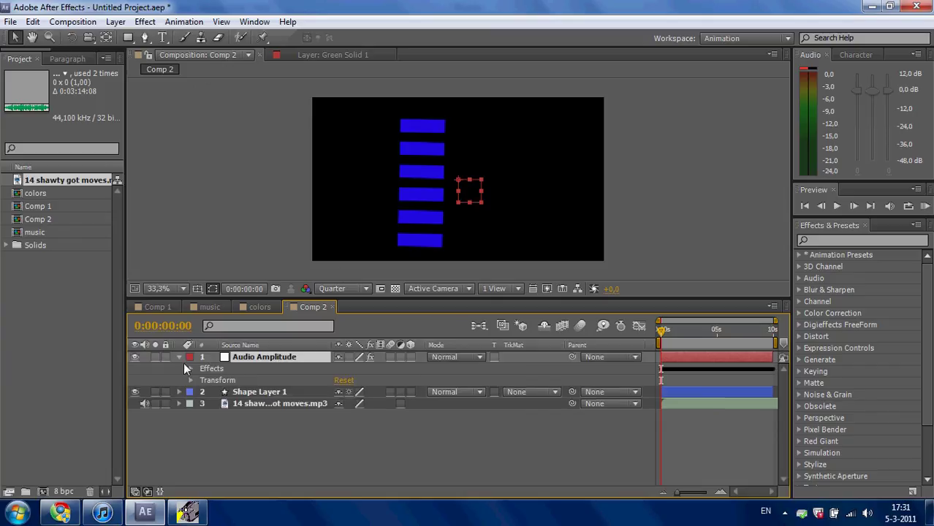
click(192, 368)
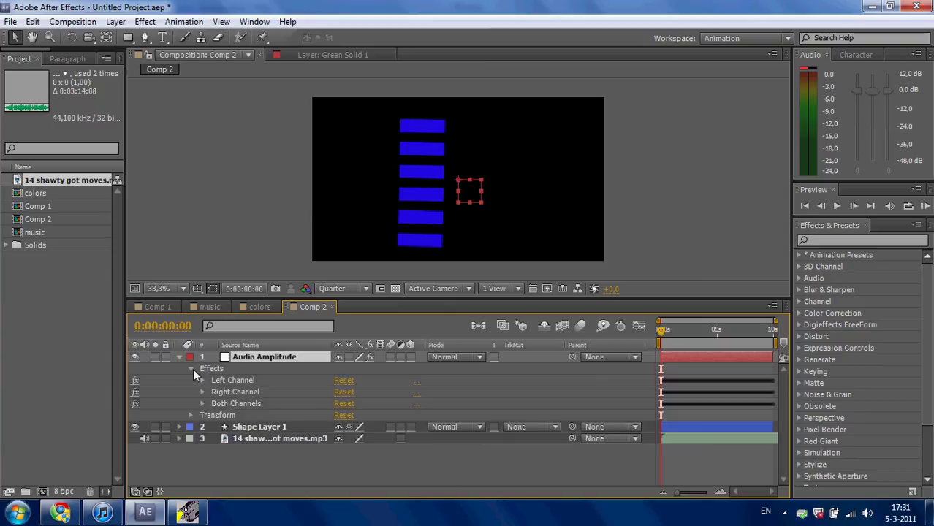
click(261, 407)
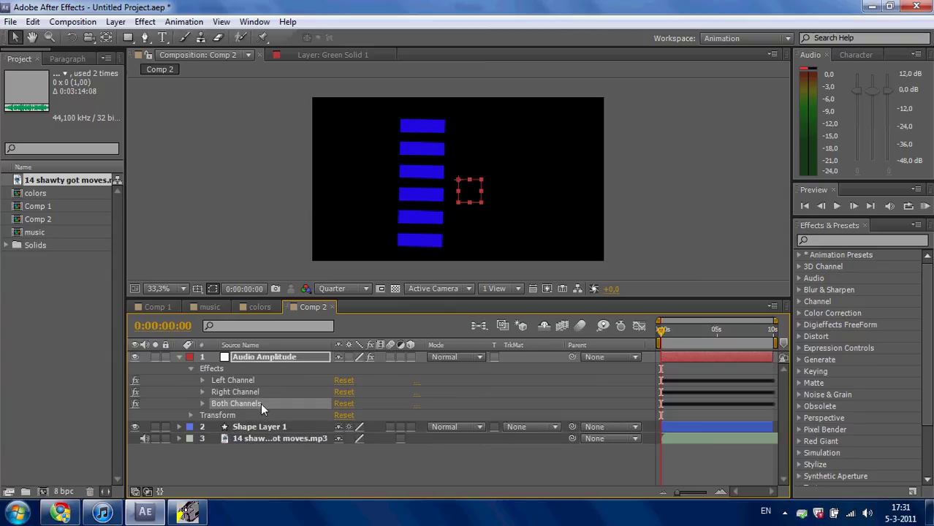
click(202, 380)
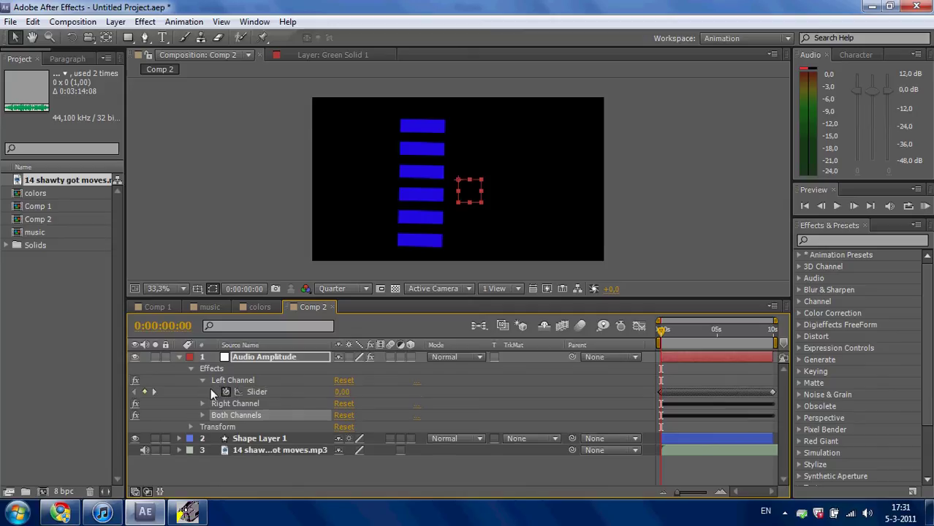
click(253, 393)
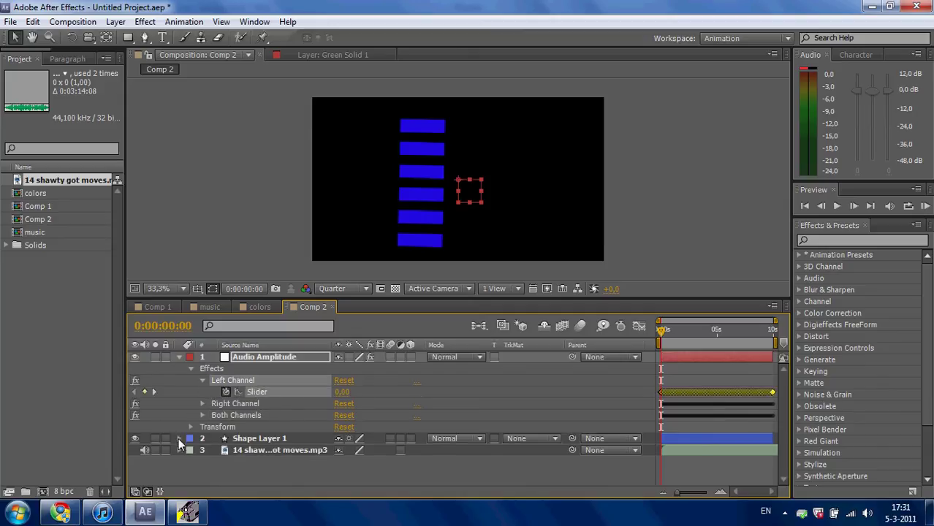
click(179, 439)
click(262, 445)
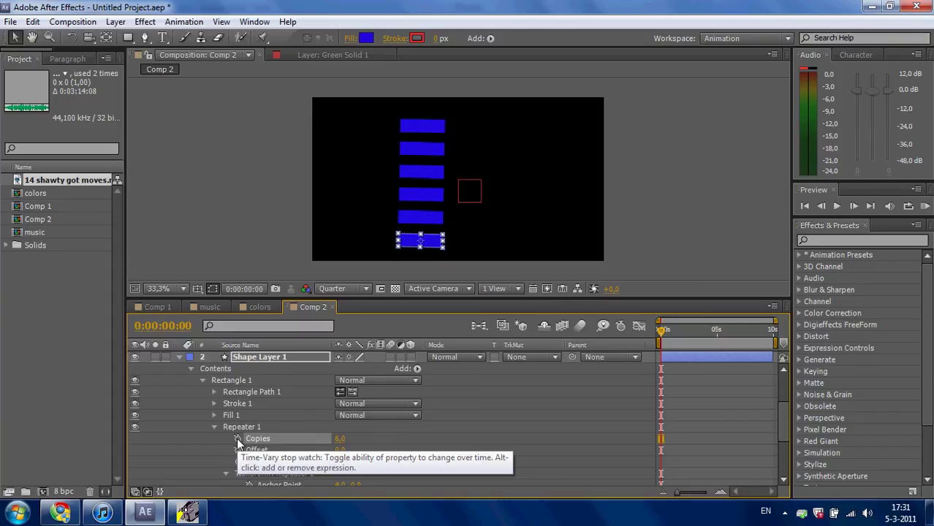
Pick-whip a Repeater Copies expression to the Left Channel Slider and preview the animation.
alt+click(237, 439)
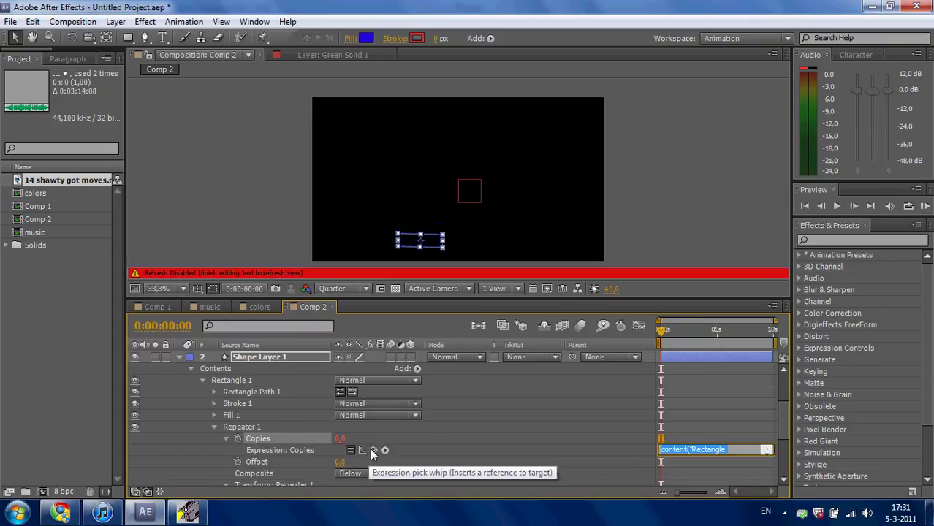
mouse_move(373, 451)
mouse_down()
mouse_move(292, 342)
mouse_move(269, 394)
mouse_up()
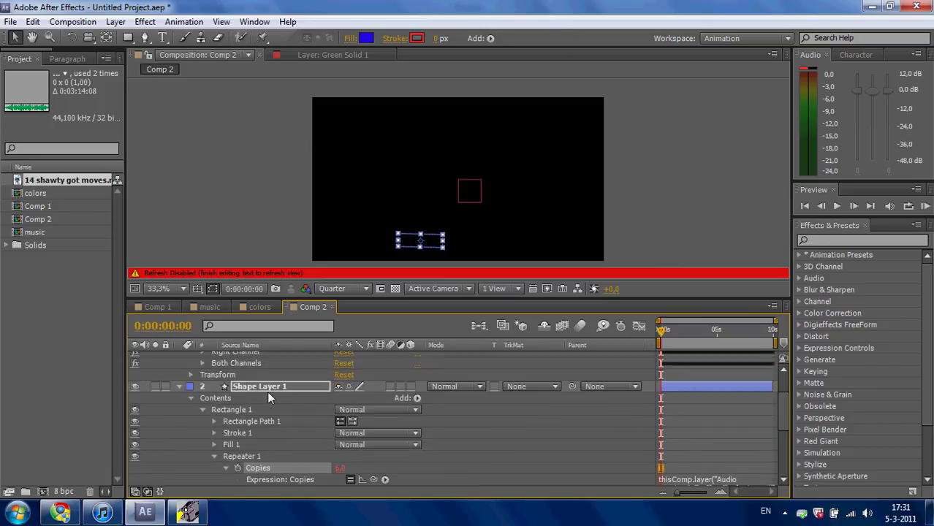
click(836, 206)
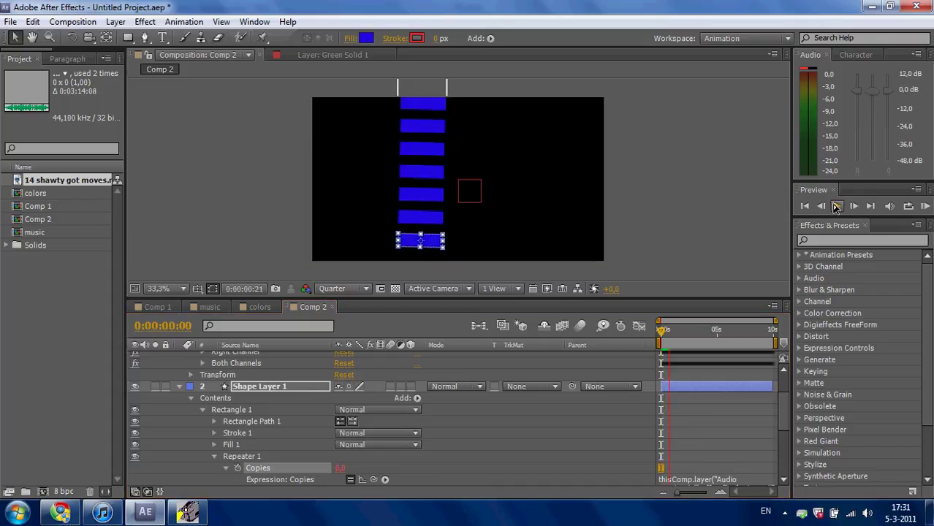
click(836, 207)
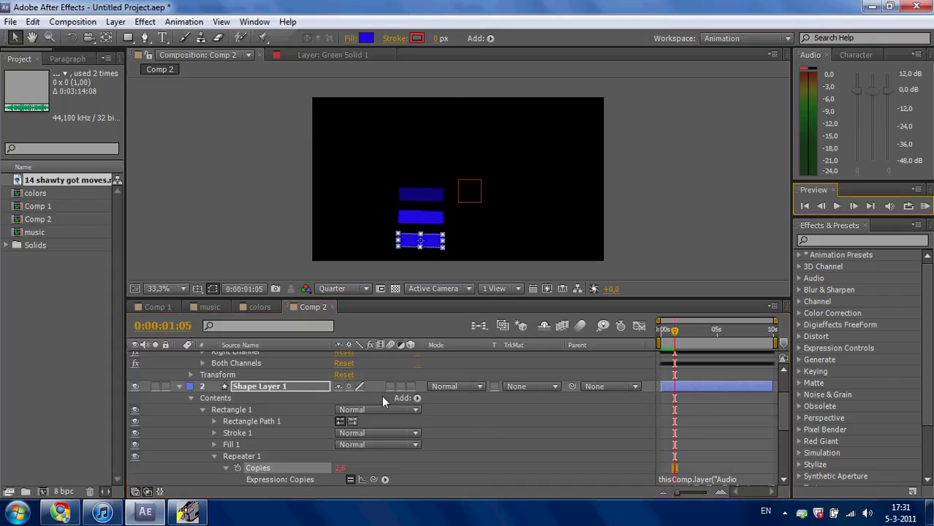
In the Graph Editor, scale all Left Channel Slider keyframes down to low values.
scroll(785, 413, up, 3)
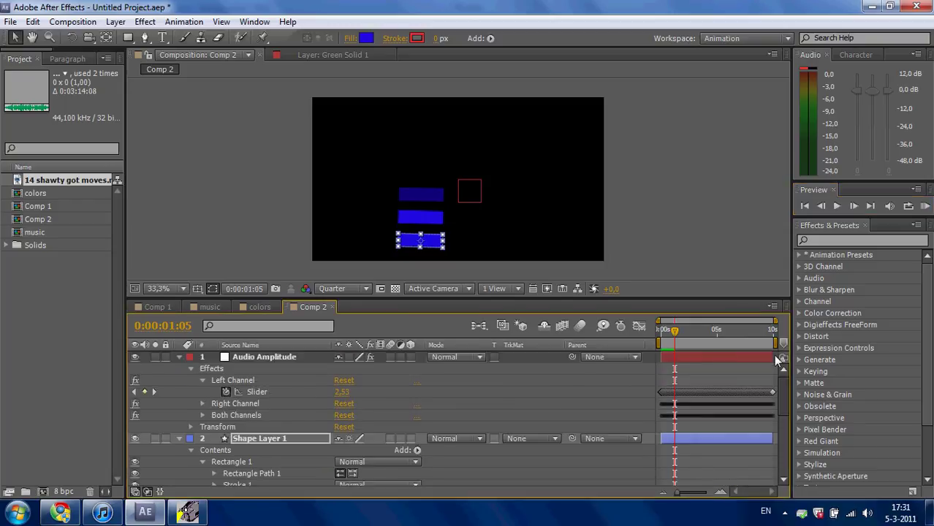
click(266, 392)
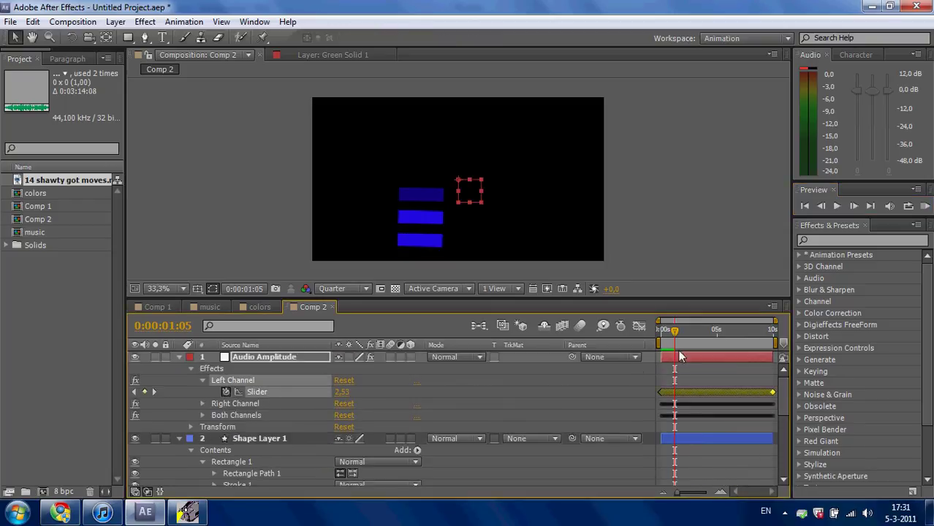
click(638, 326)
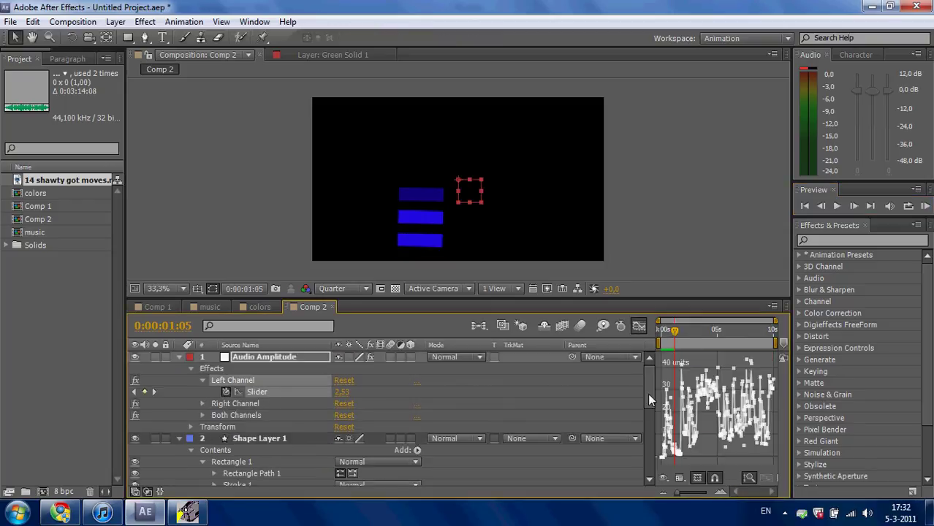
drag(129, 298, 27, 297)
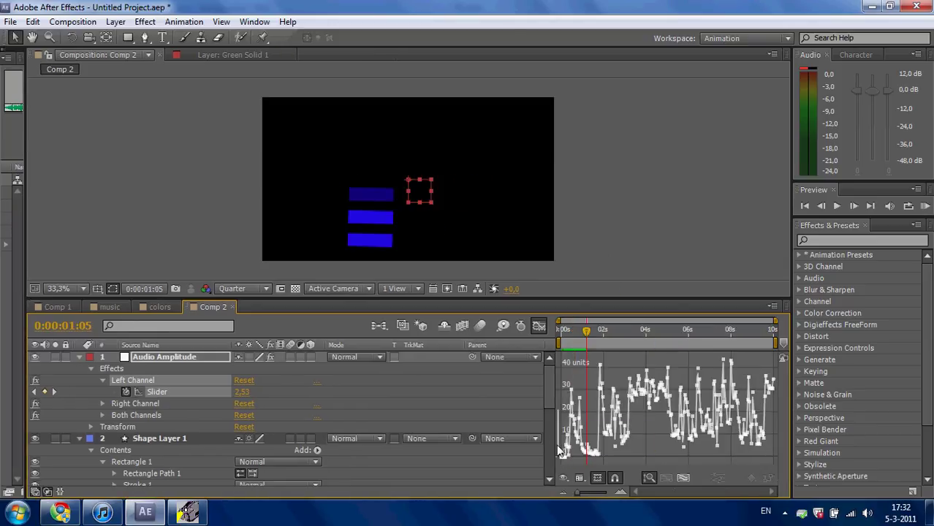
drag(559, 451, 788, 357)
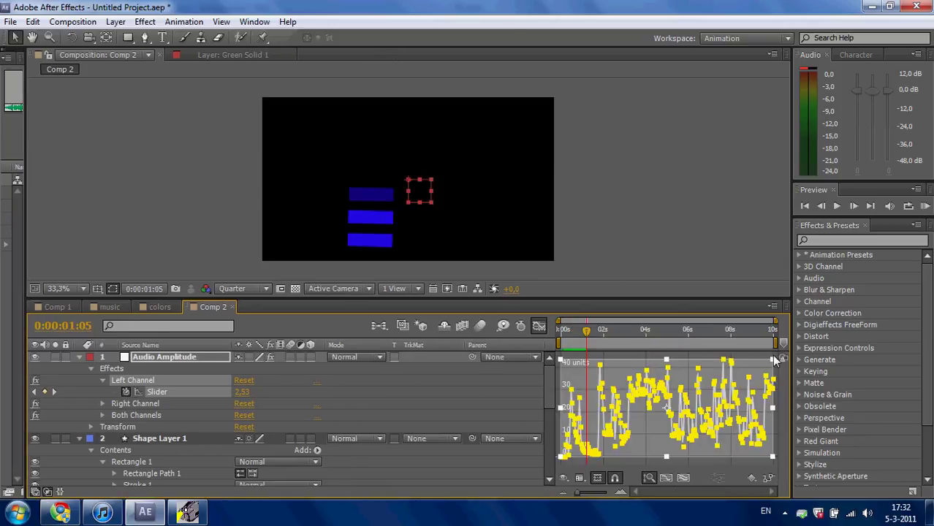
drag(665, 359, 665, 442)
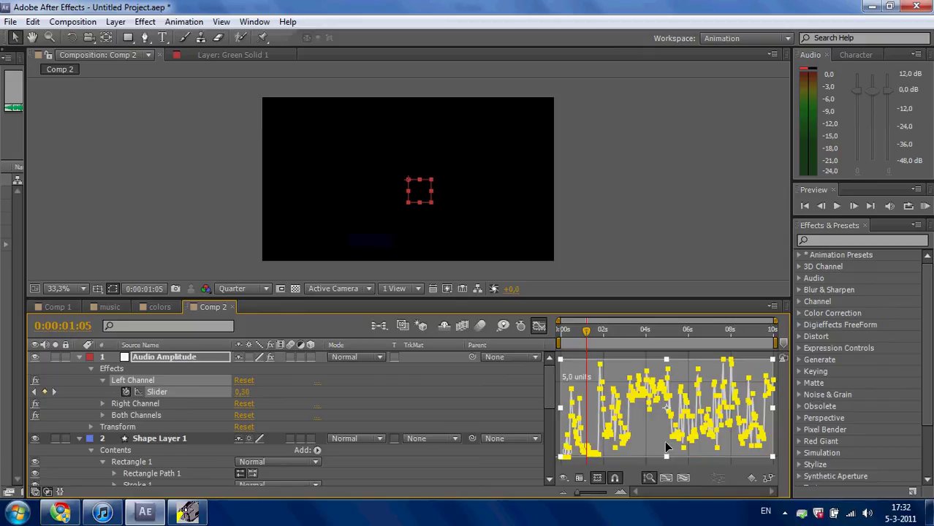
Replay the animation from the start, then collapse Shape Layer 1.
click(741, 239)
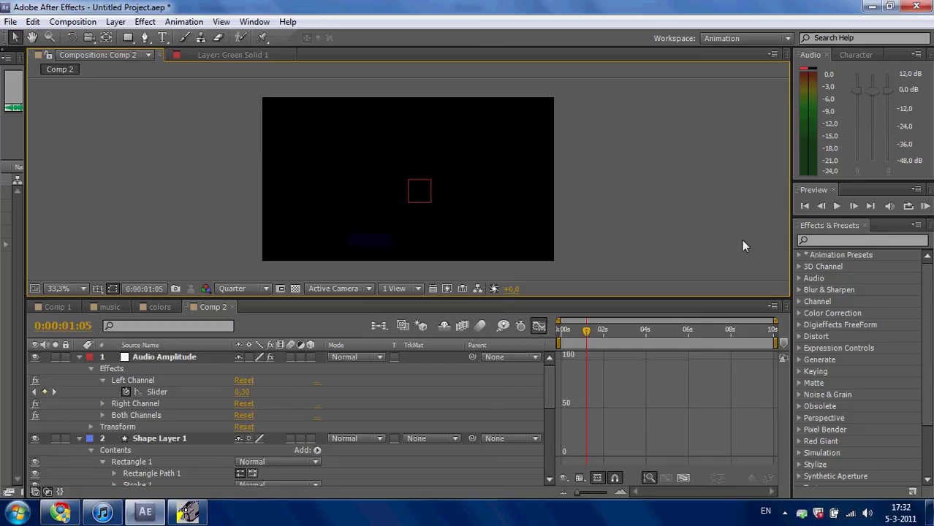
click(803, 207)
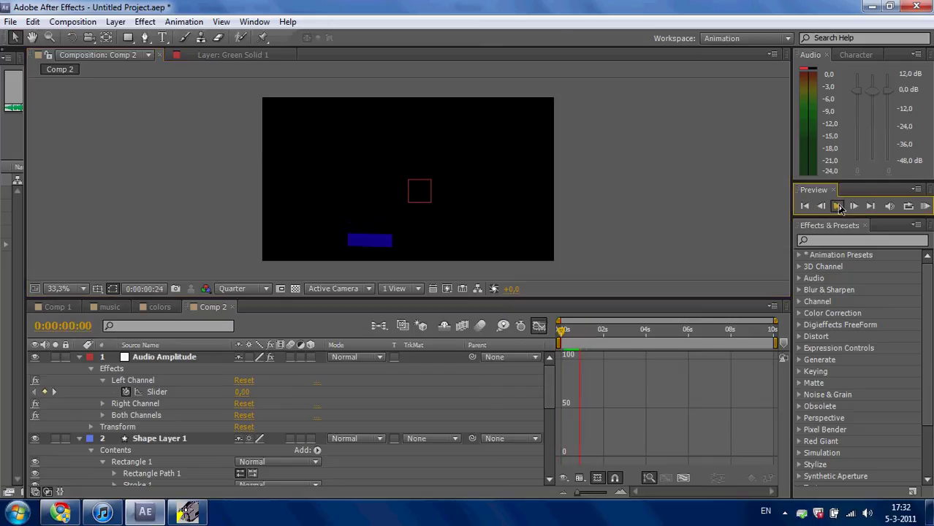
click(97, 370)
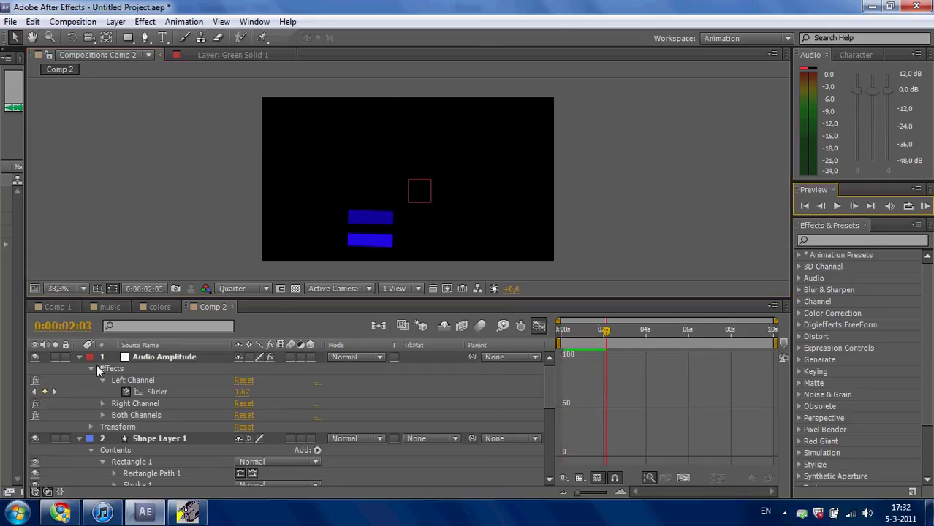
click(79, 438)
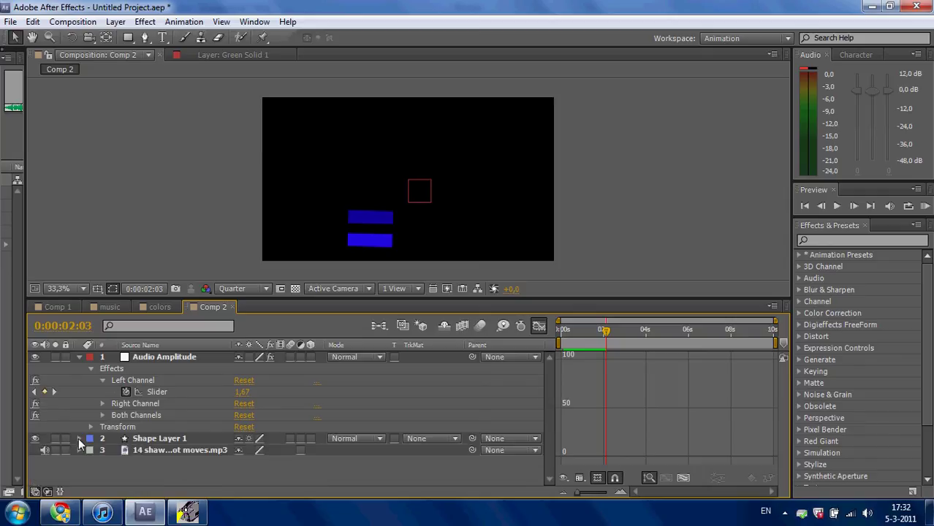
Duplicate Shape Layer 1 with Ctrl+D and move the copy to the right.
click(148, 440)
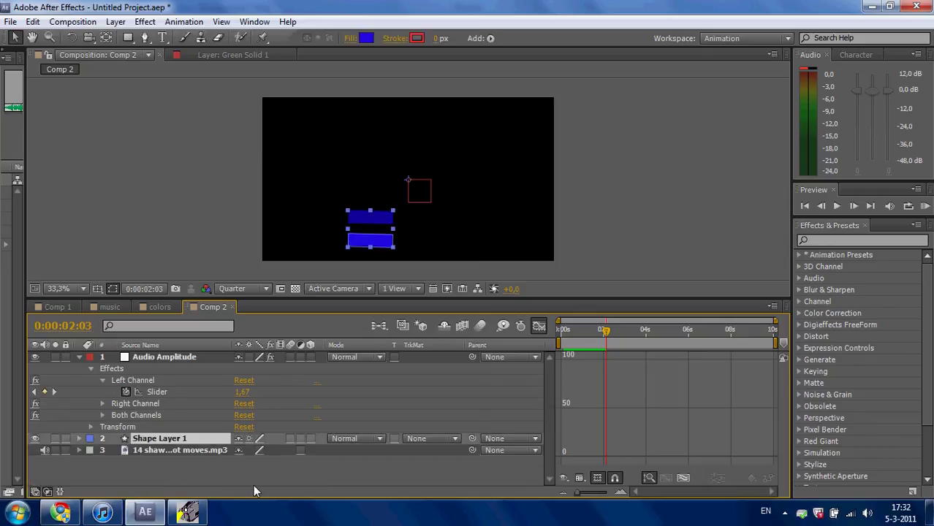
key(ctrl+d)
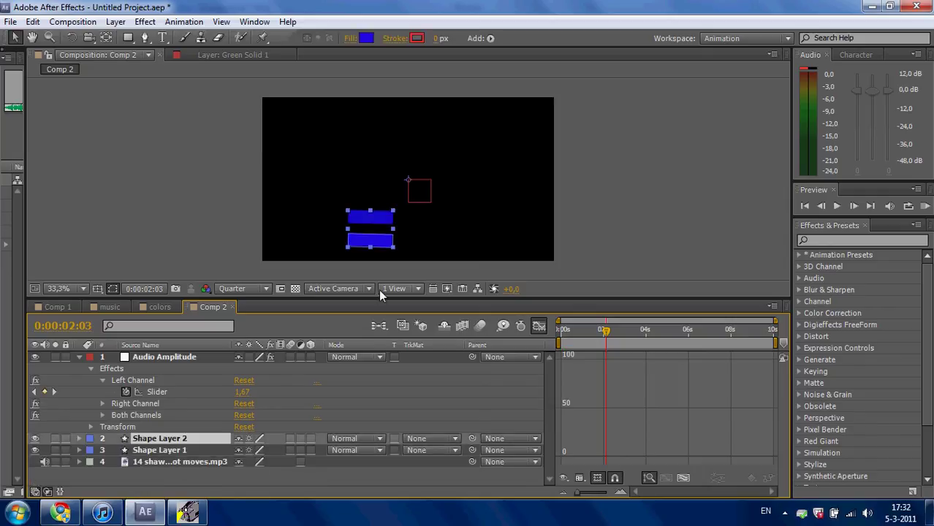
drag(371, 220, 439, 225)
click(613, 213)
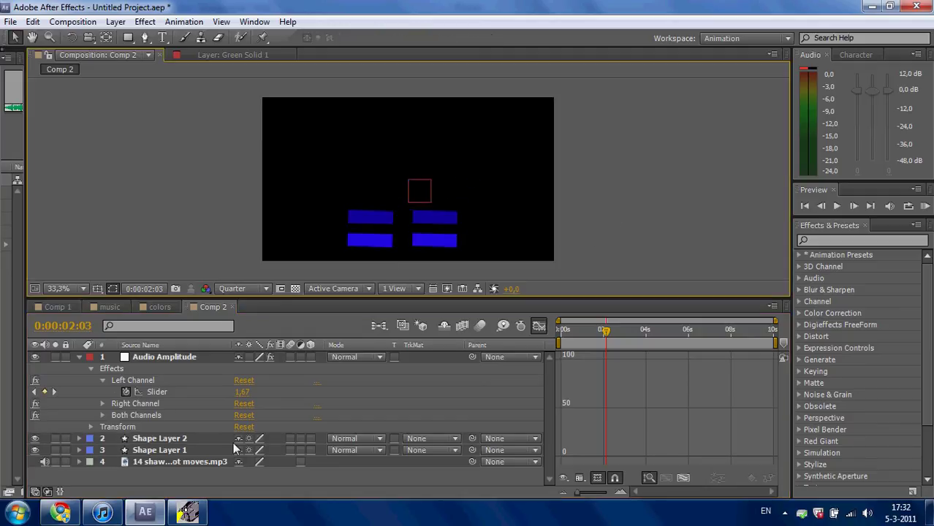
Expand Shape Layer 2's Repeater Copies and reveal the Audio Amplitude Right Channel slider.
click(171, 441)
click(78, 438)
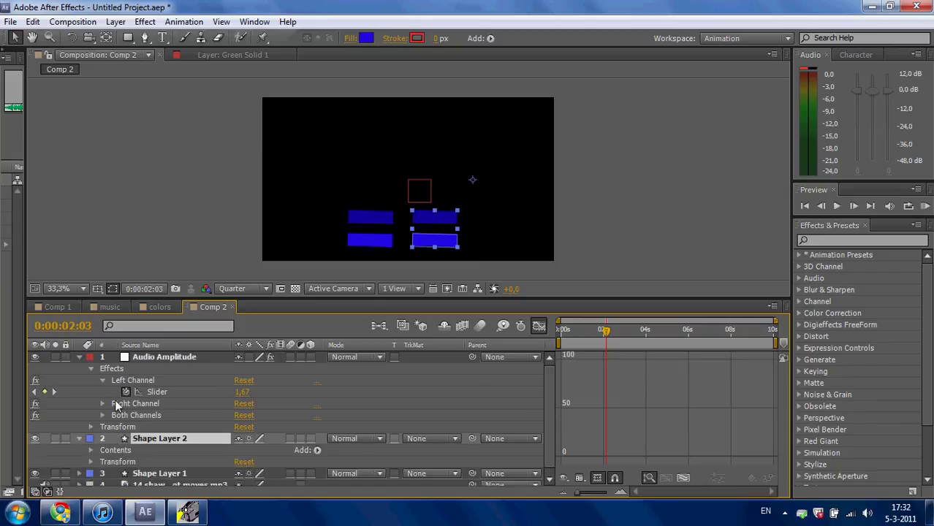
click(91, 460)
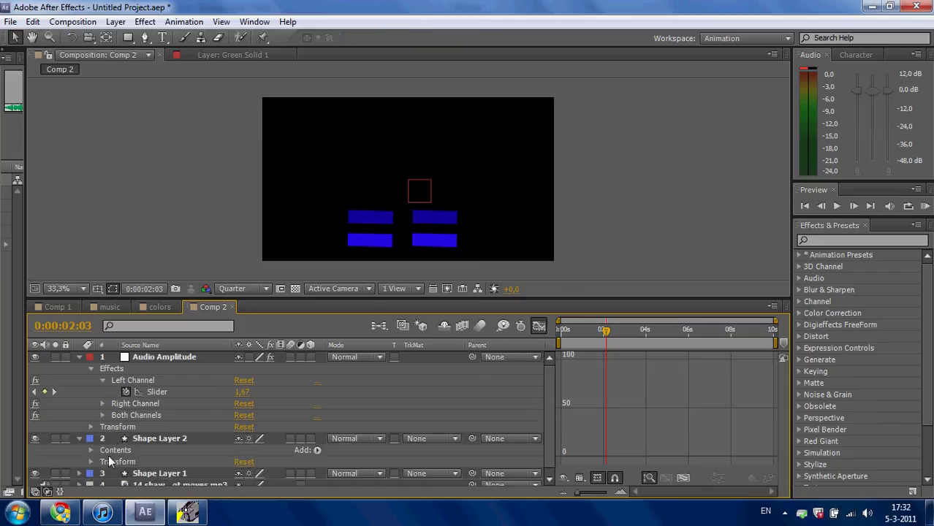
click(91, 451)
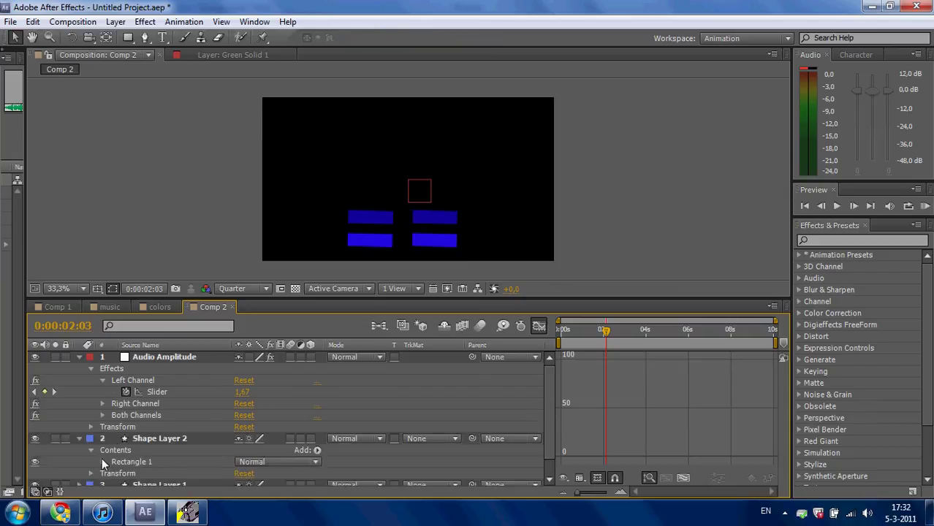
click(102, 462)
click(114, 467)
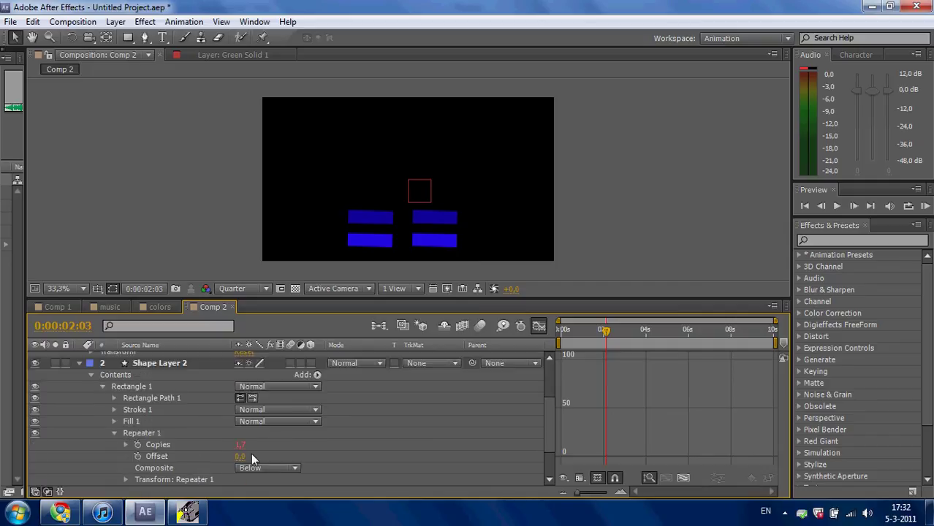
click(158, 444)
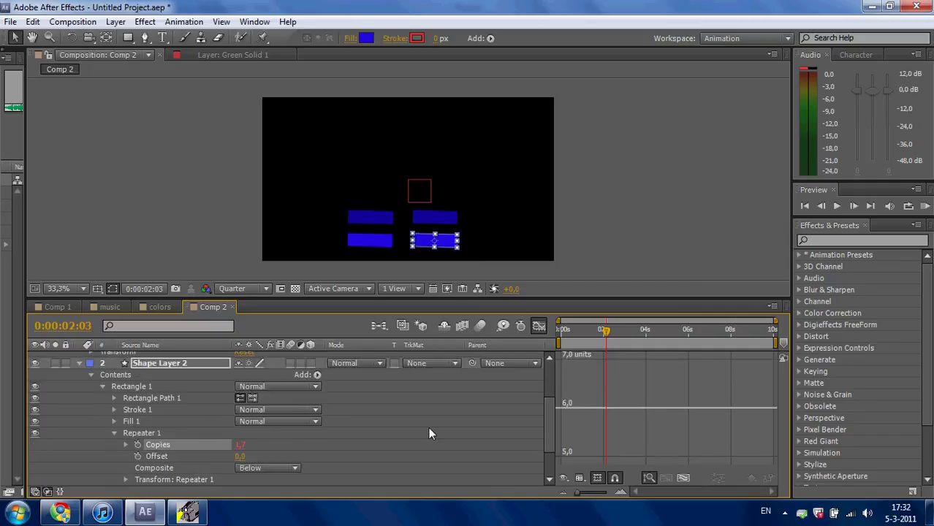
click(541, 411)
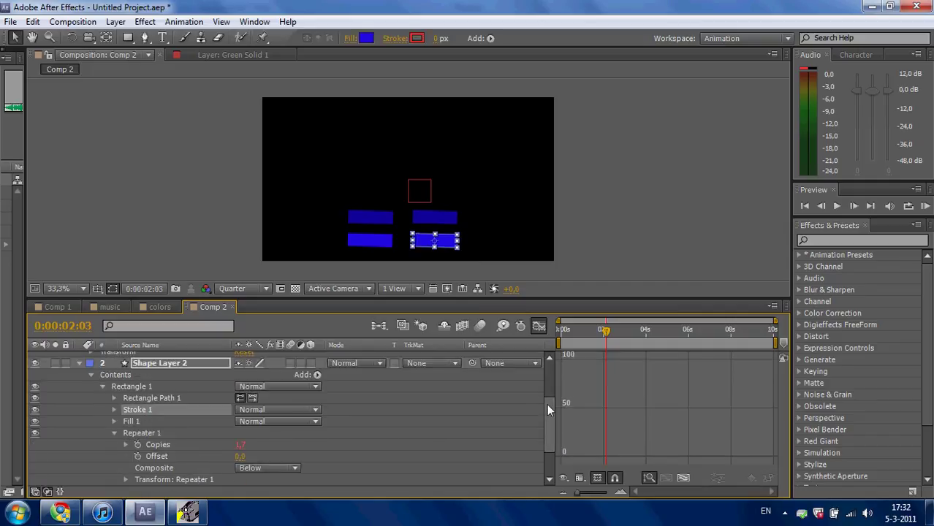
drag(547, 404, 541, 351)
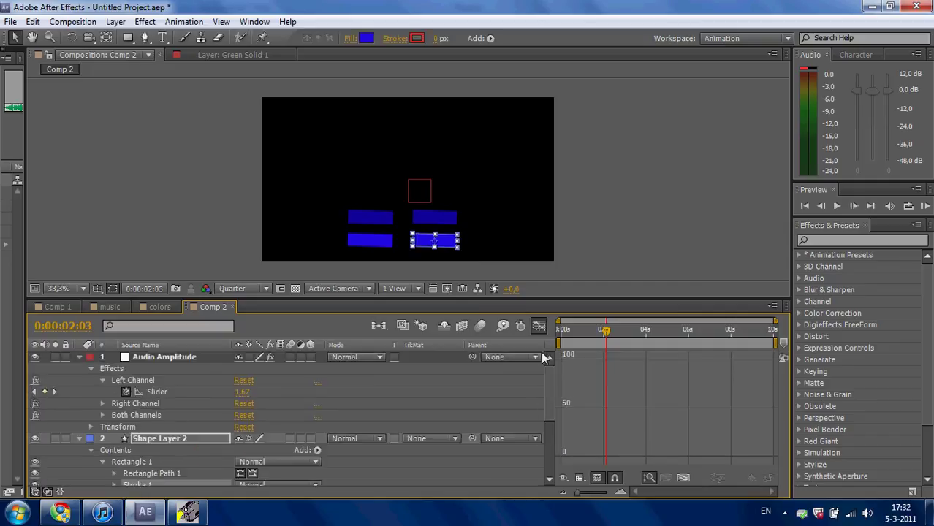
click(102, 404)
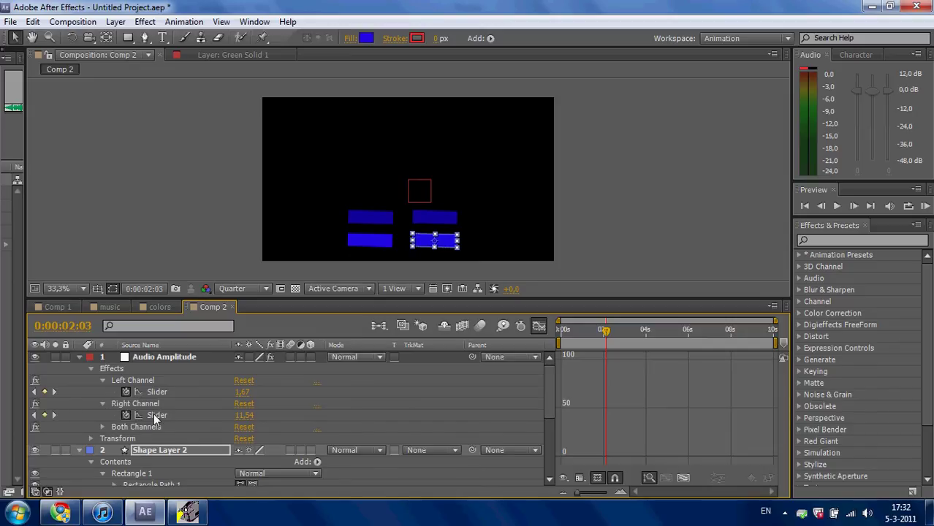
Add an Alt+Shift+= expression to Shape Layer 2's Copies and pick-whip it to Right Channel Slider.
drag(549, 384, 537, 432)
scroll(205, 404, down, 1)
click(186, 399)
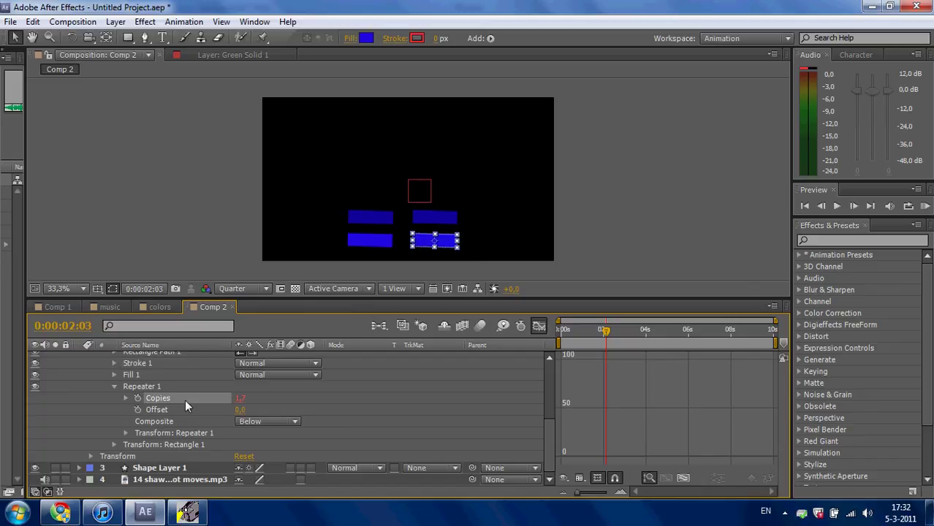
key(alt+shift+equal)
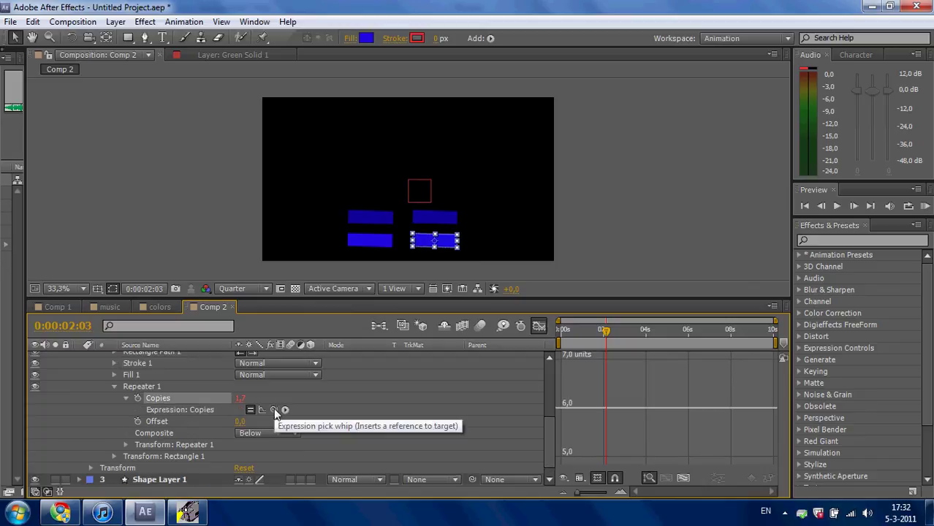
drag(274, 410, 173, 417)
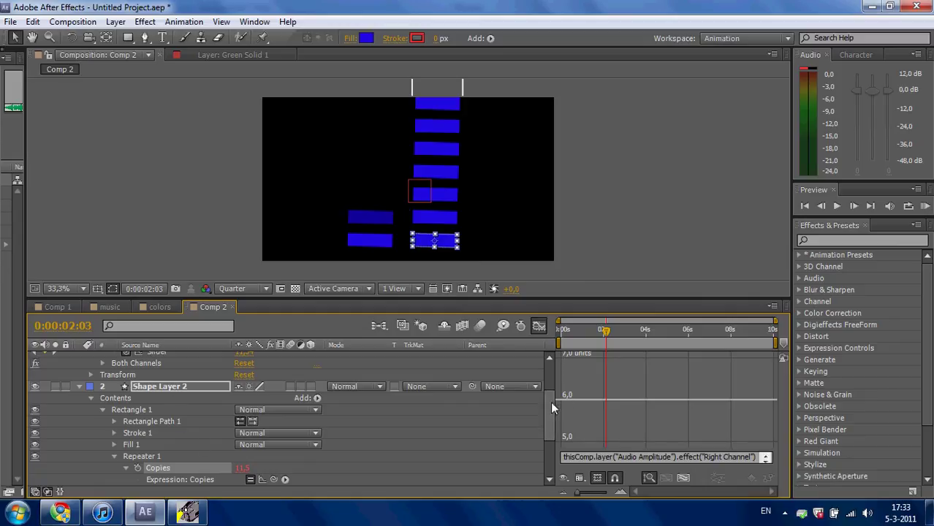
Scale all Right Channel Slider keyframes in the Graph Editor down to a 0–5 range.
drag(550, 402, 539, 353)
click(189, 413)
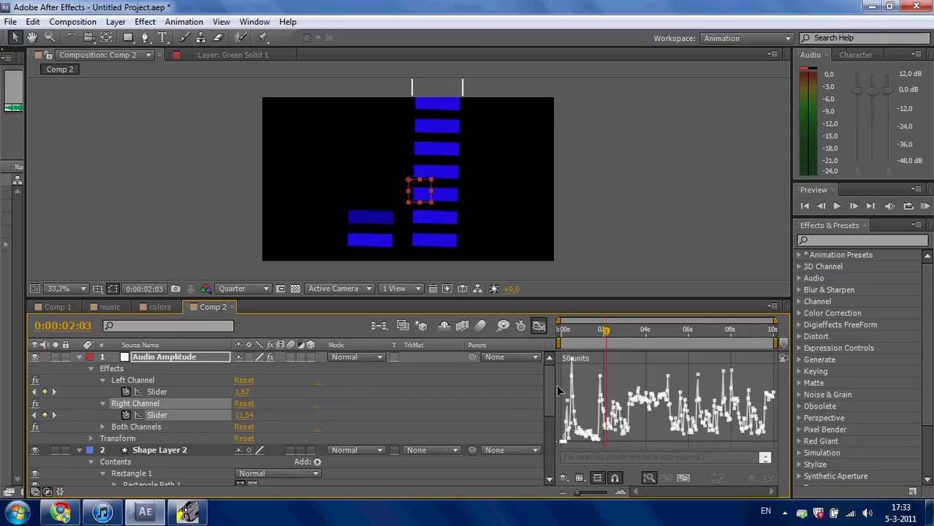
double_click(562, 444)
drag(561, 446, 565, 408)
key(ctrl+z)
drag(594, 302, 594, 189)
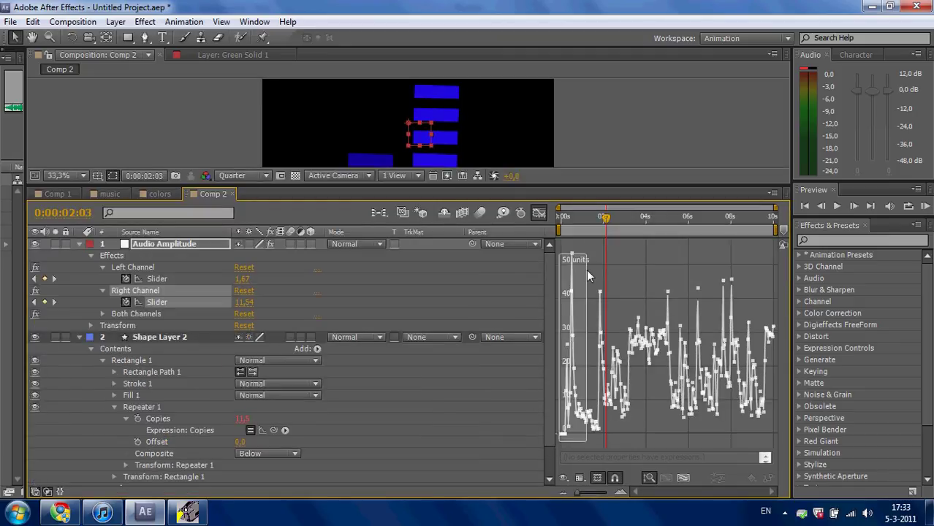
key(ctrl+a)
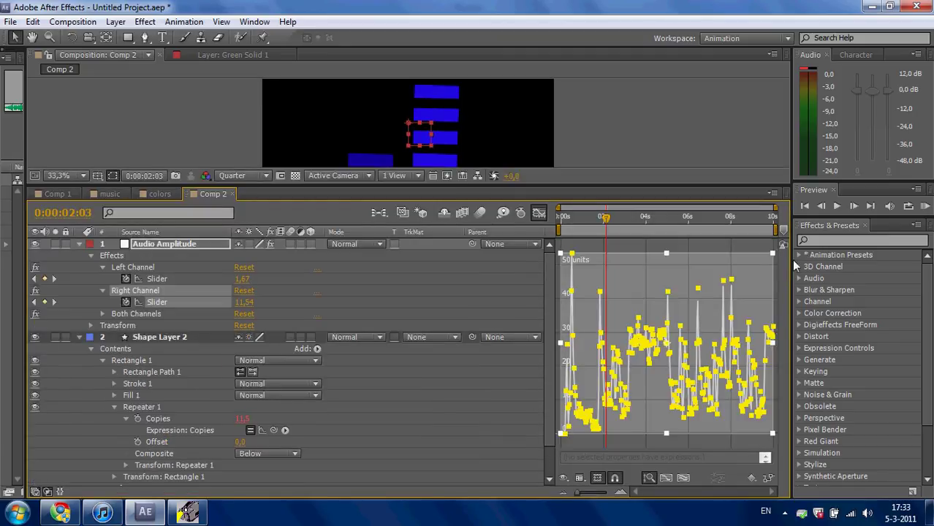
drag(668, 252, 627, 418)
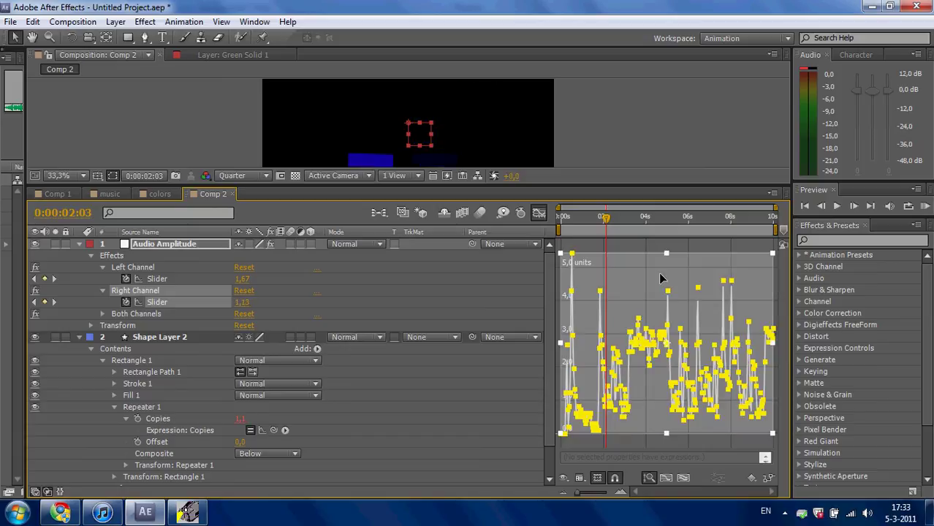
Enlarge the viewer, preview Comp 2 to 0:00:03:13, and select the right-column bars.
drag(671, 184, 673, 380)
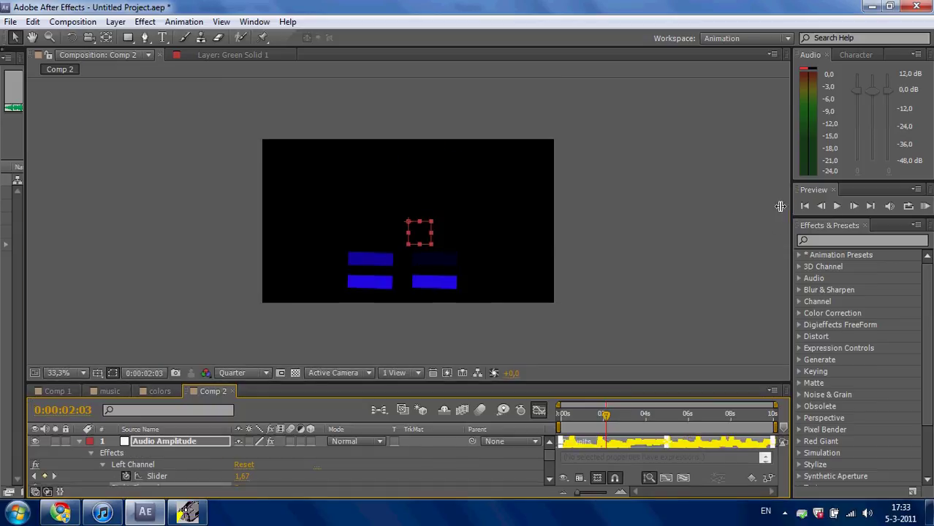
click(836, 206)
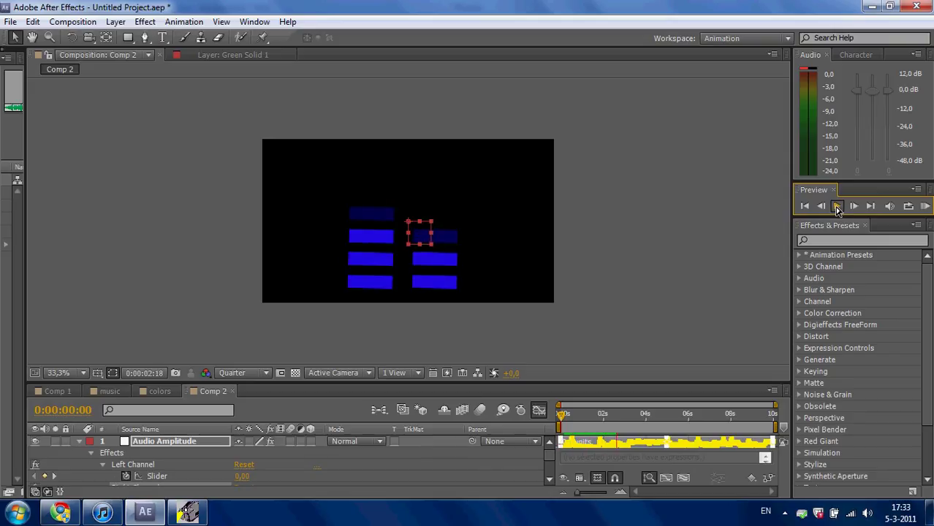
click(837, 206)
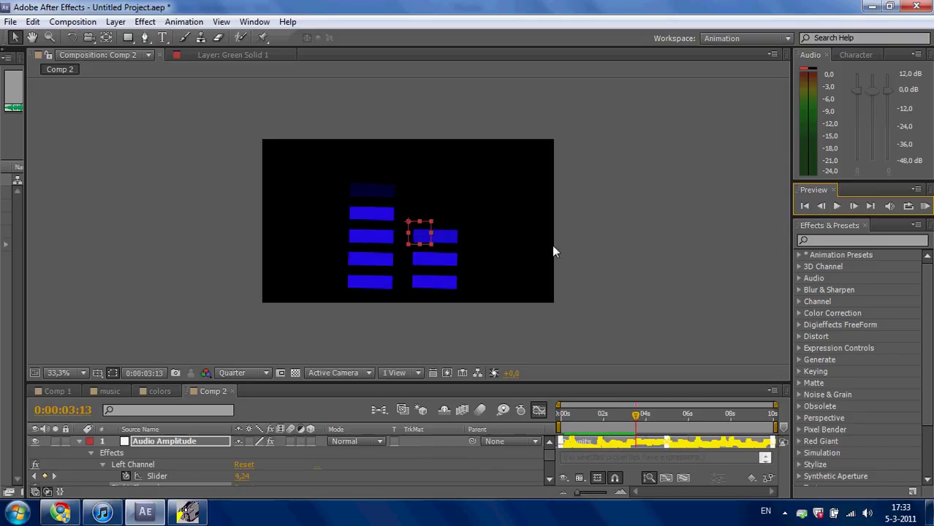
click(440, 289)
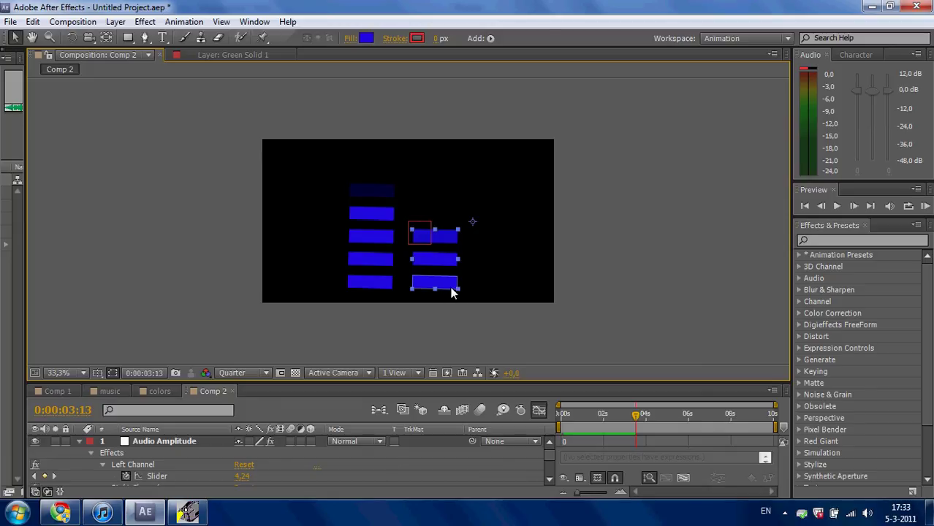
Disable the Repeater 1 Copies expressions on Shape Layer 2 and Shape Layer 1.
click(79, 441)
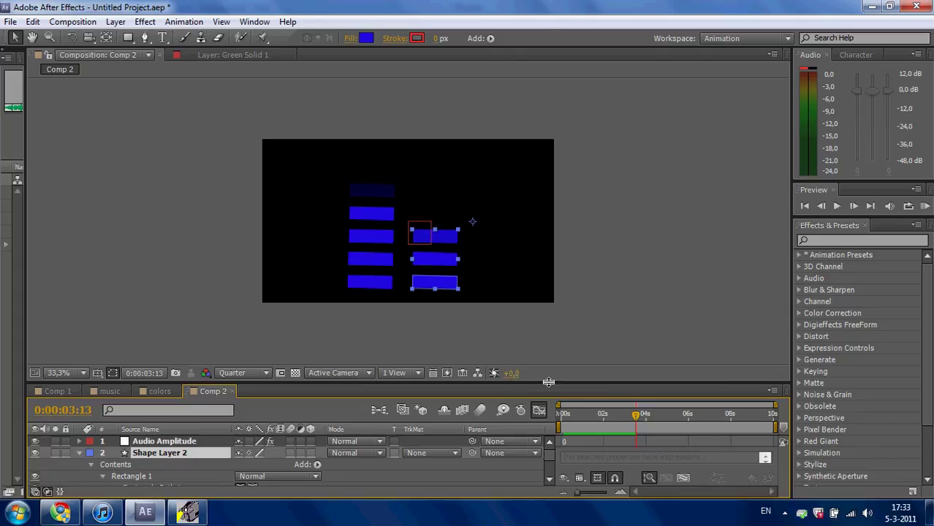
drag(511, 382, 550, 319)
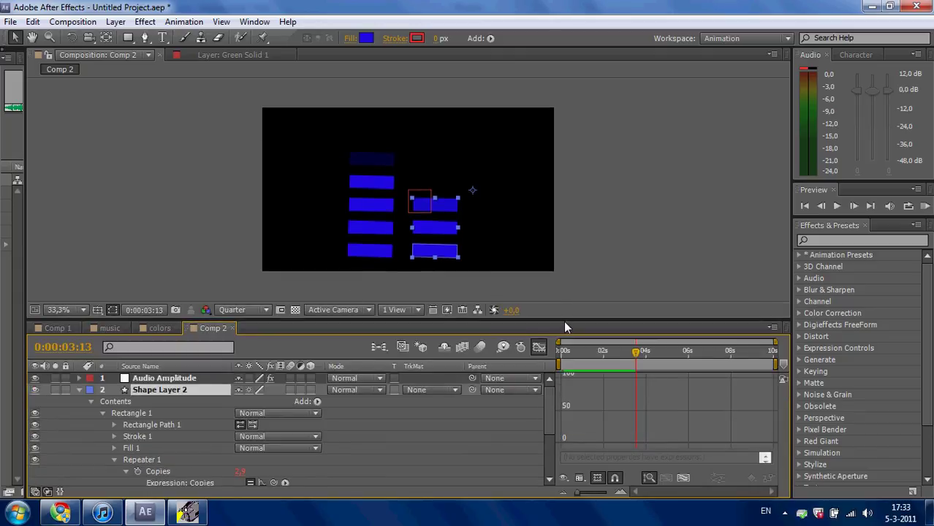
drag(564, 323, 569, 260)
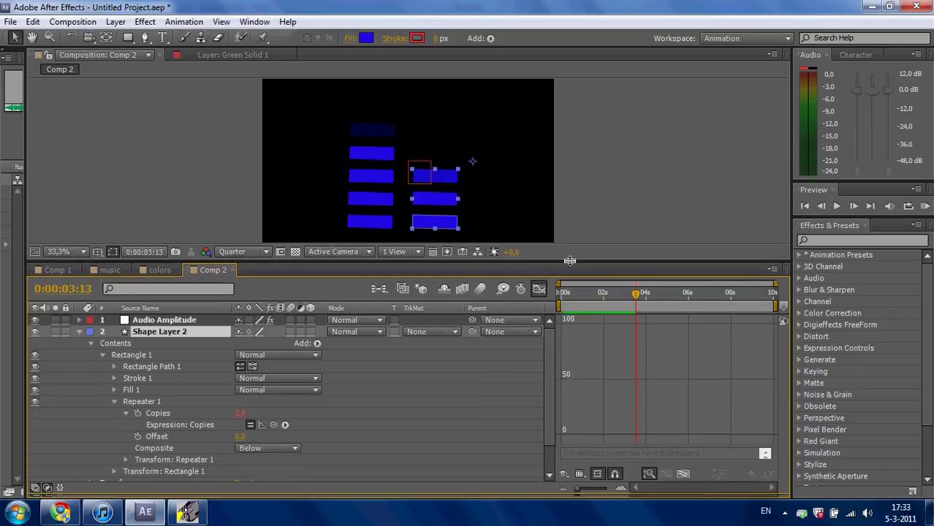
click(248, 425)
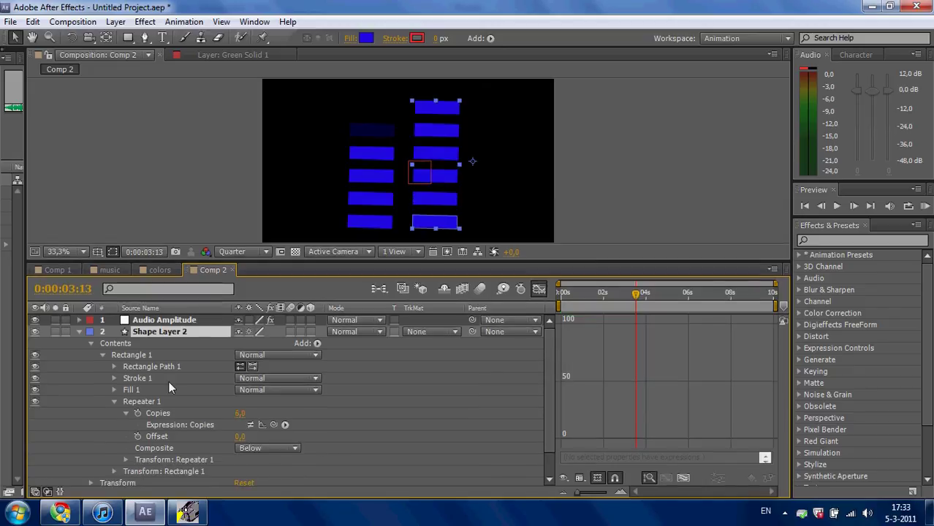
click(78, 332)
click(78, 343)
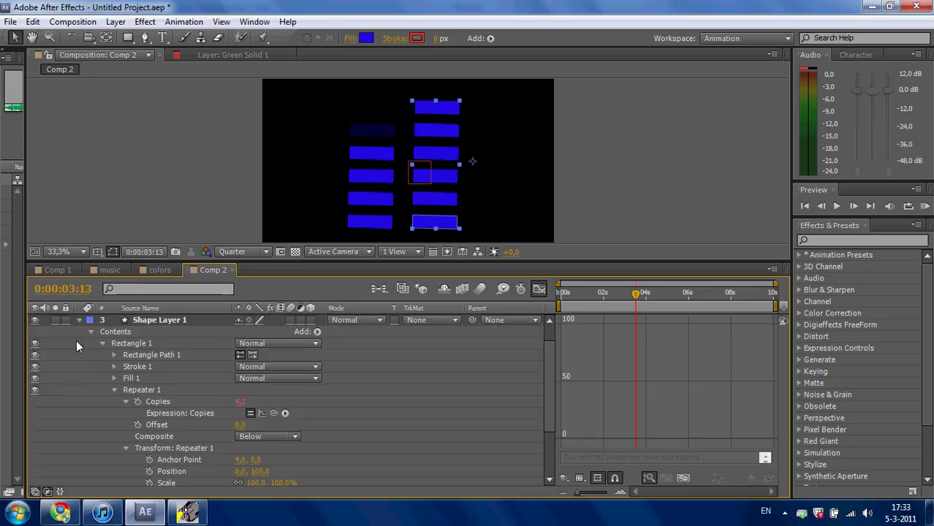
click(250, 413)
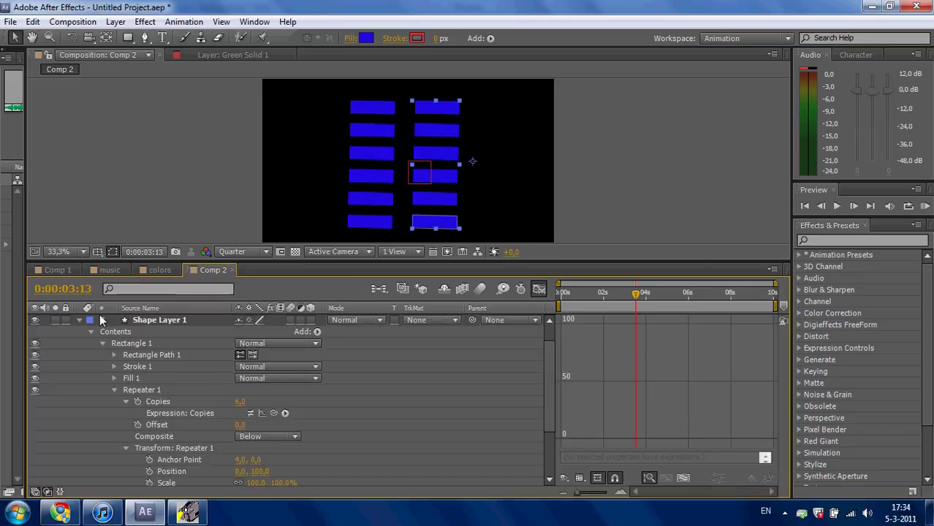
click(79, 320)
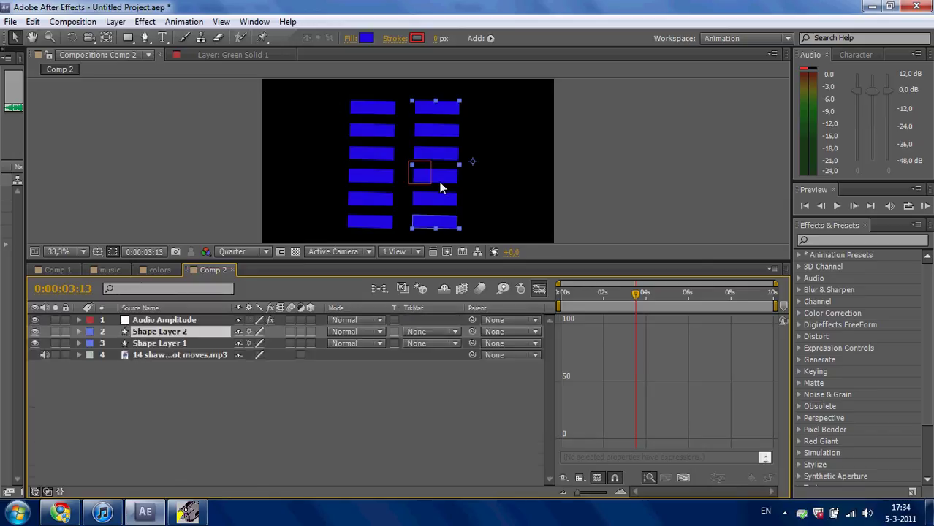
Create a comp-sized green solid, Green Solid 2.
right_click(167, 393)
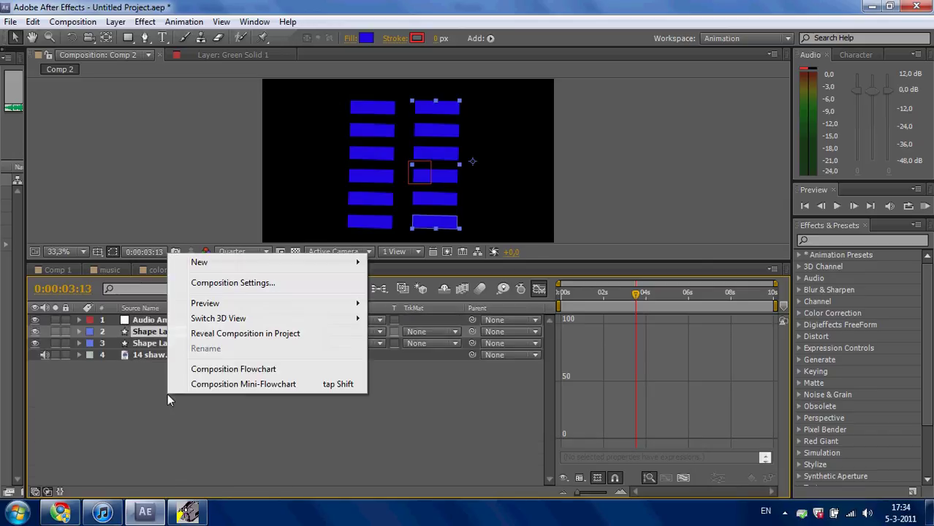
mouse_move(332, 263)
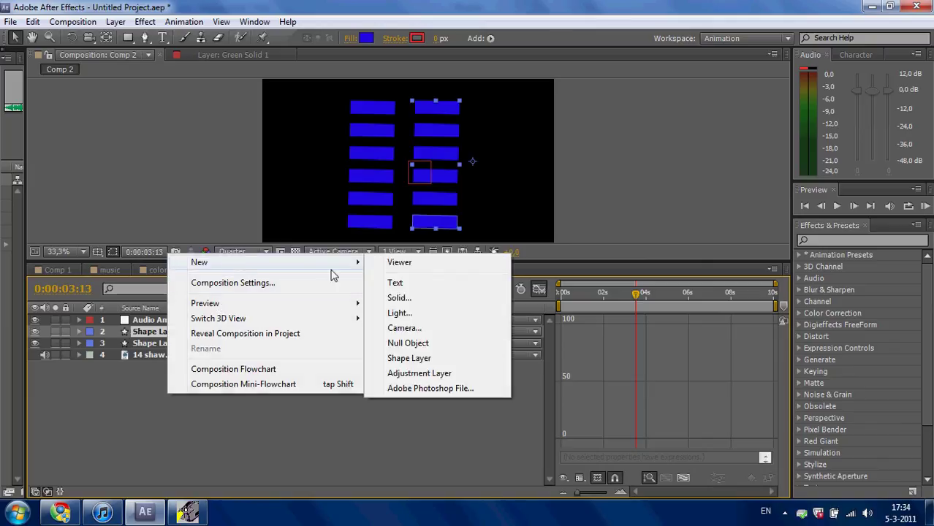
click(399, 299)
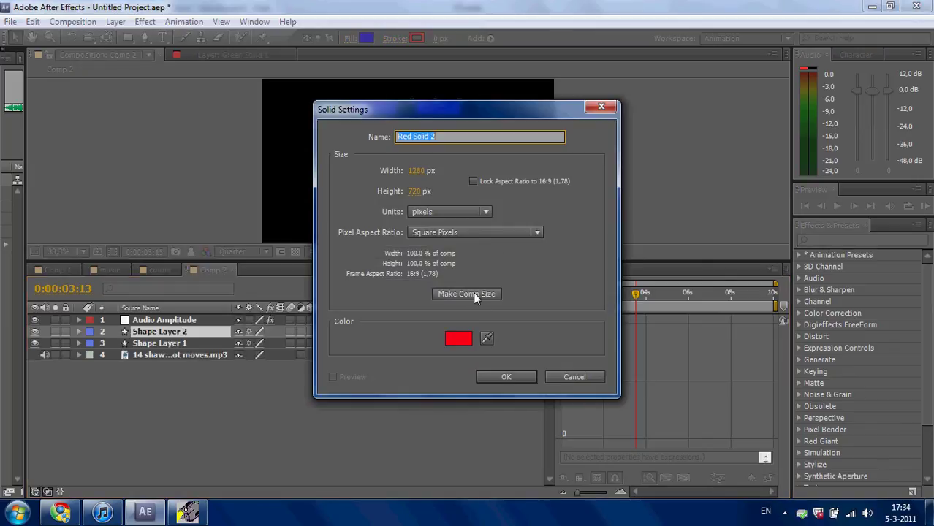
click(476, 295)
click(461, 341)
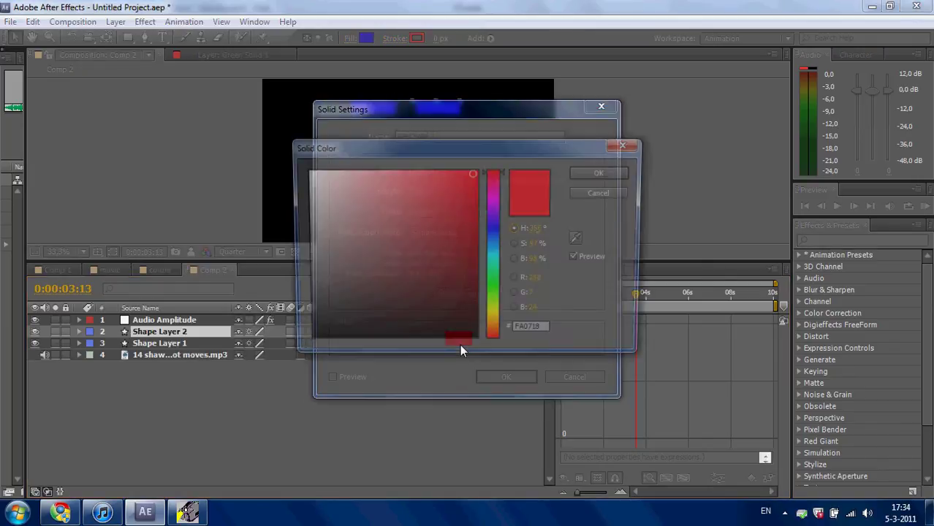
drag(496, 314, 493, 299)
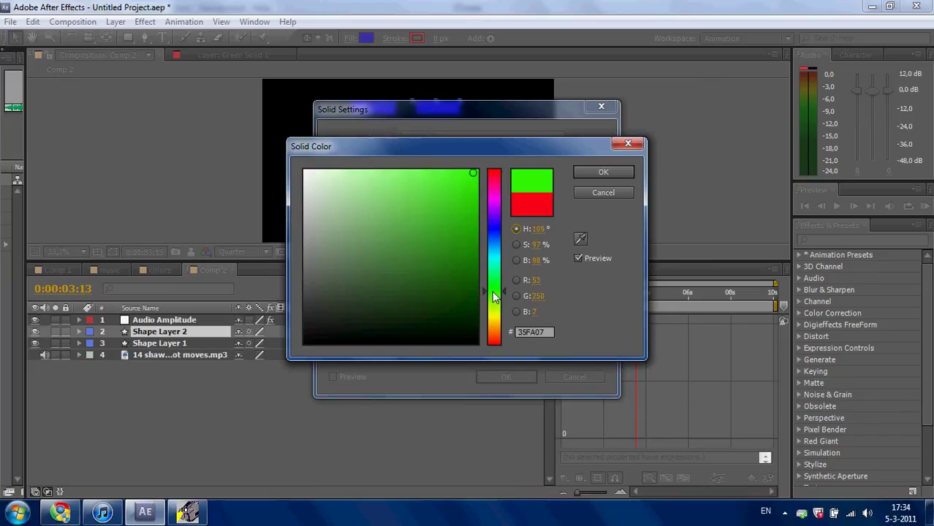
click(583, 169)
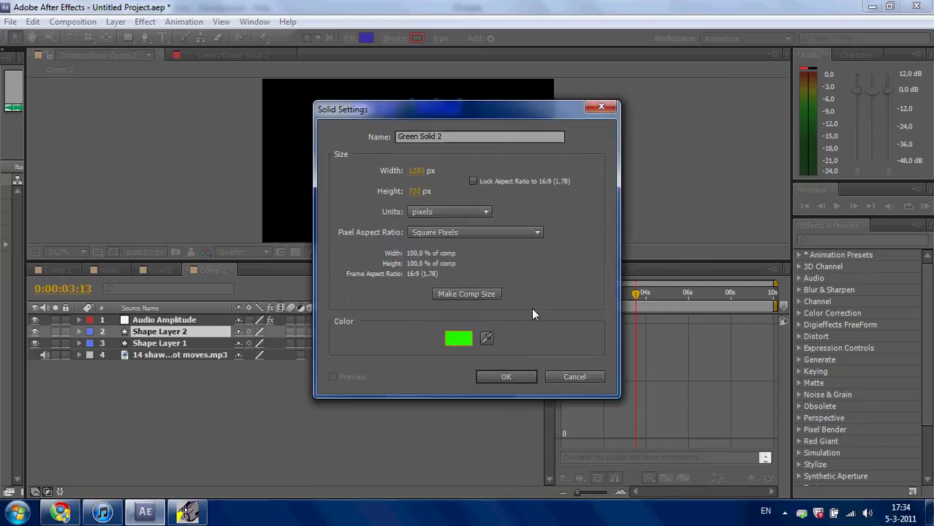
click(506, 377)
Create a comp-sized yellow solid, Yellow Solid 2, at full saturation and brightness.
right_click(211, 415)
mouse_move(292, 285)
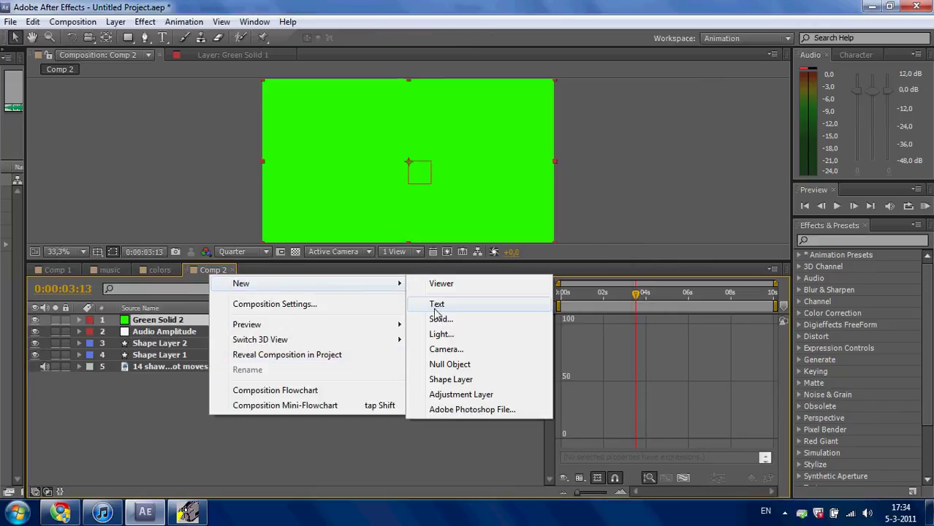
click(439, 320)
click(459, 336)
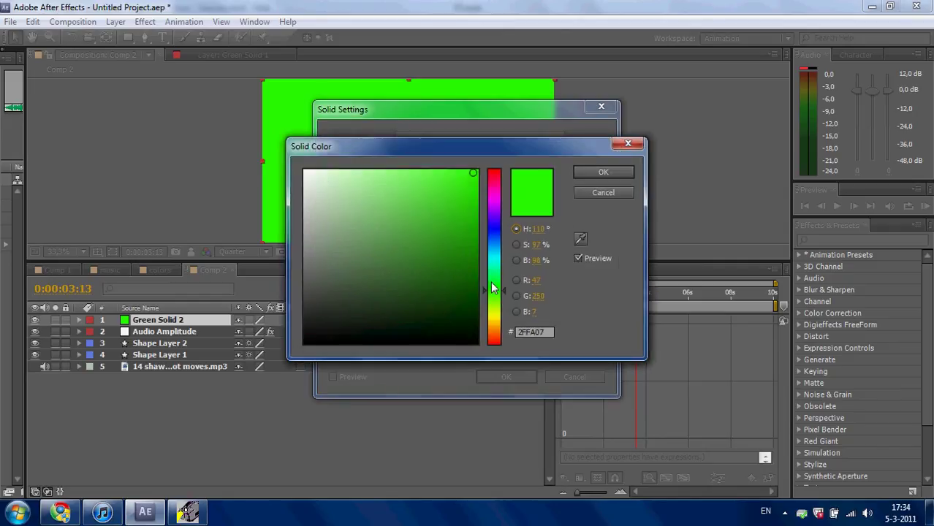
drag(492, 287, 494, 313)
click(477, 190)
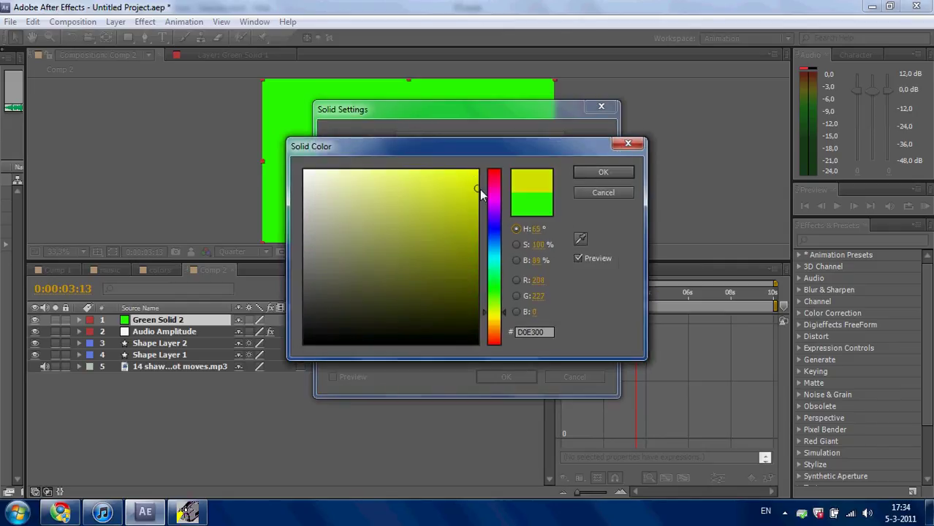
click(604, 171)
click(504, 375)
Create a red solid layer, Red Solid 2.
right_click(209, 429)
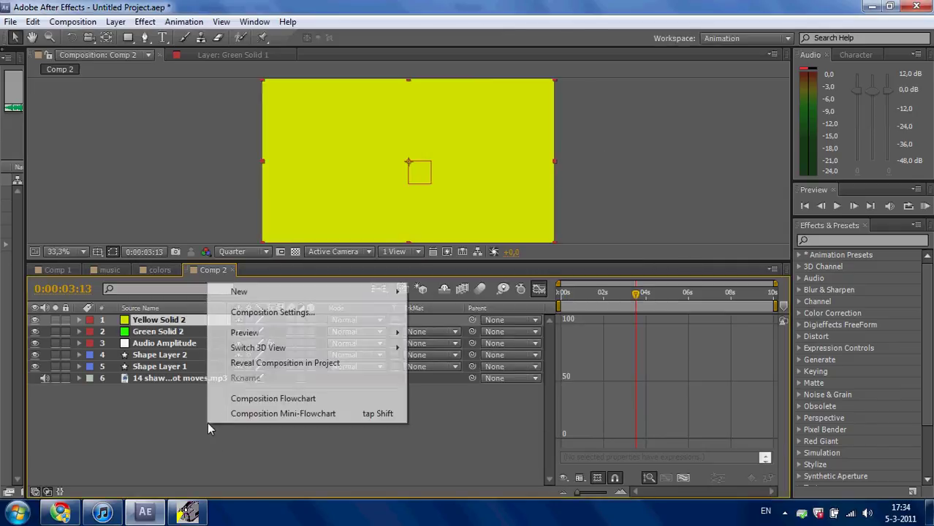
mouse_move(269, 292)
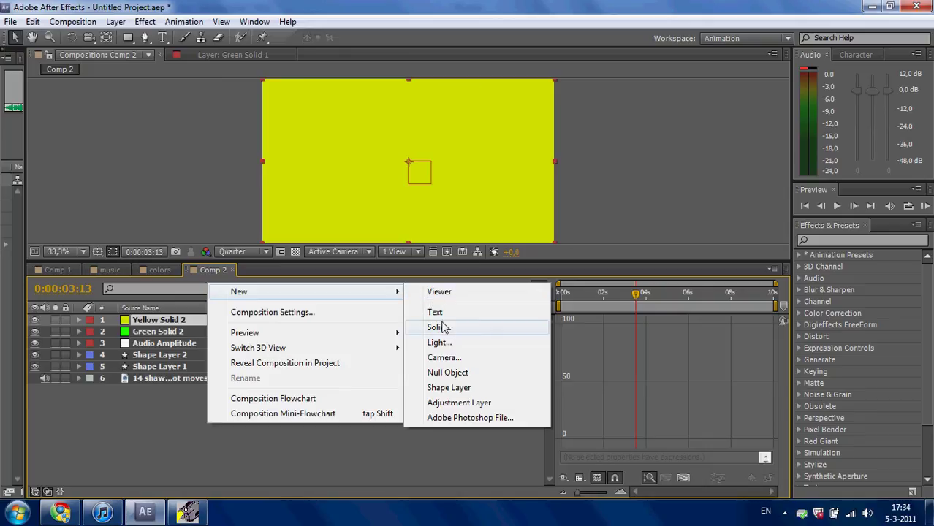
click(439, 327)
click(457, 331)
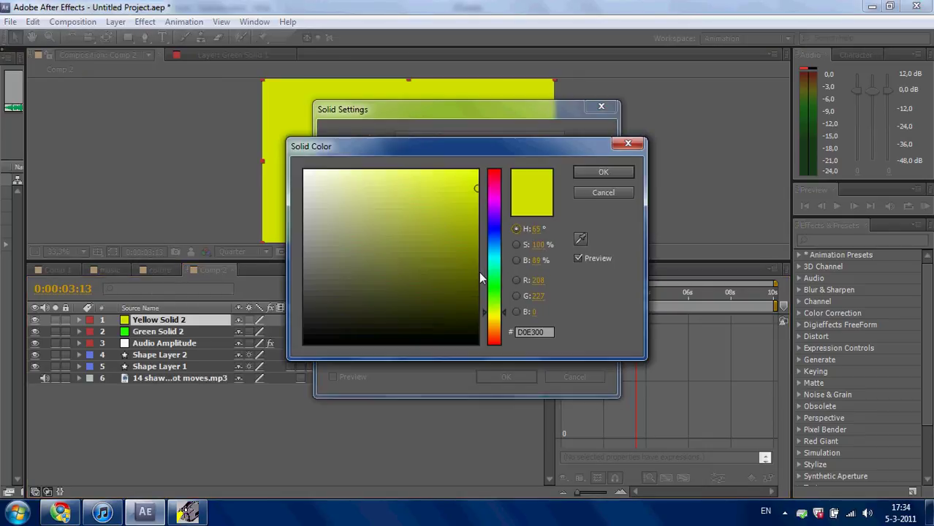
click(489, 176)
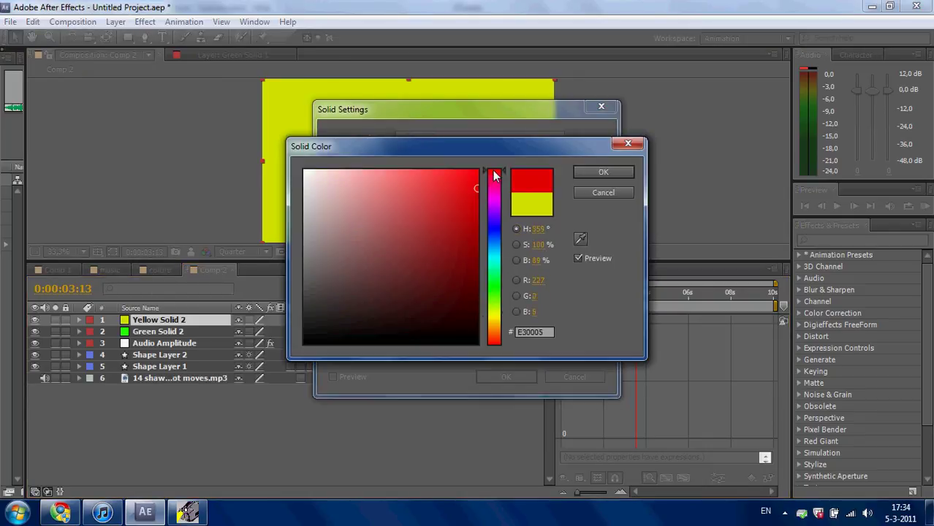
click(603, 172)
click(508, 376)
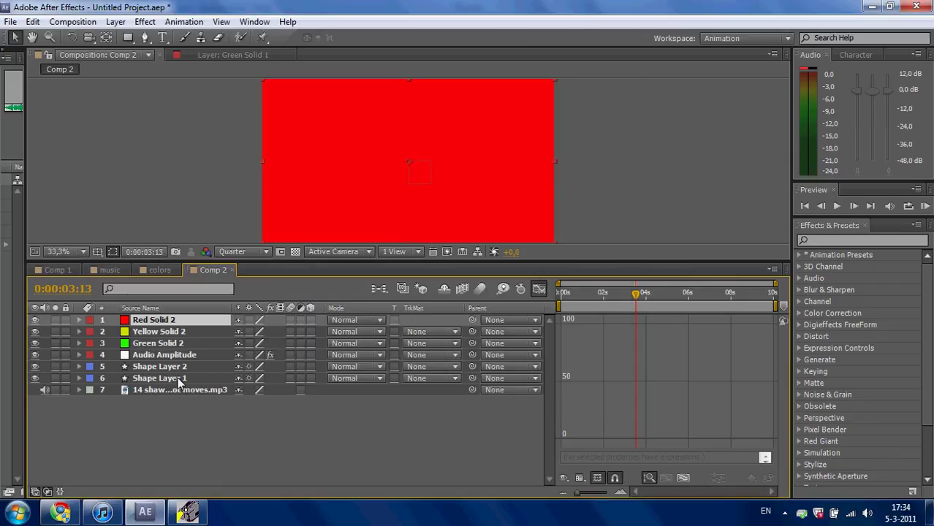
Move Shape Layer 1 and Shape Layer 2 to the top of the layer stack.
key(ctrl+a)
click(160, 425)
click(168, 376)
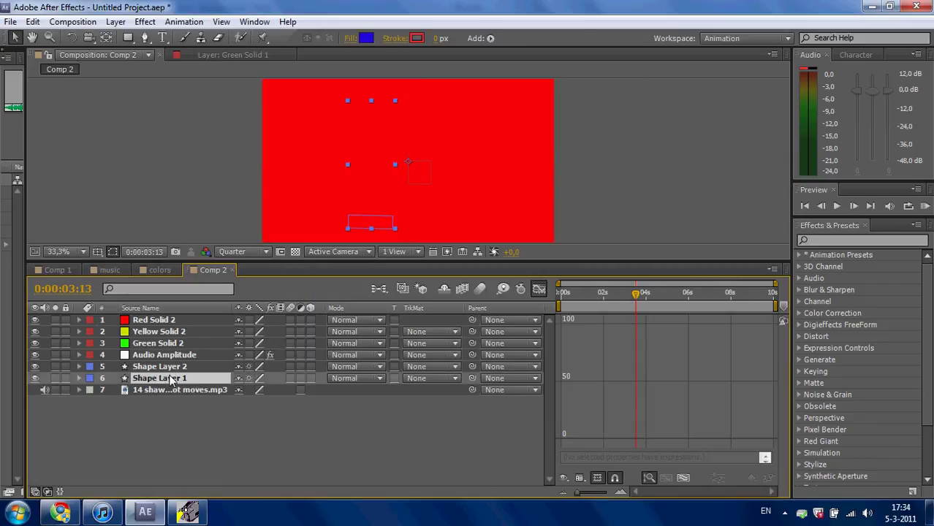
click(167, 366)
shift+click(168, 379)
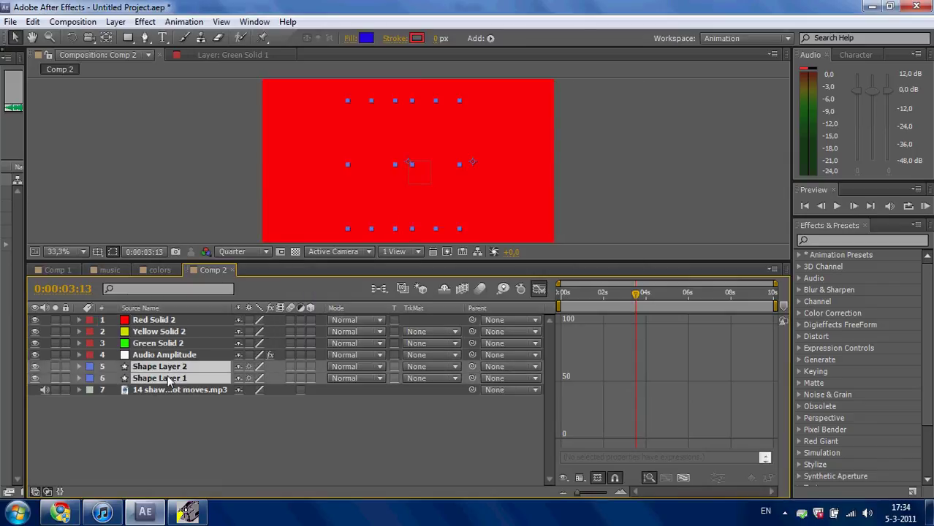
drag(168, 377, 179, 315)
click(170, 404)
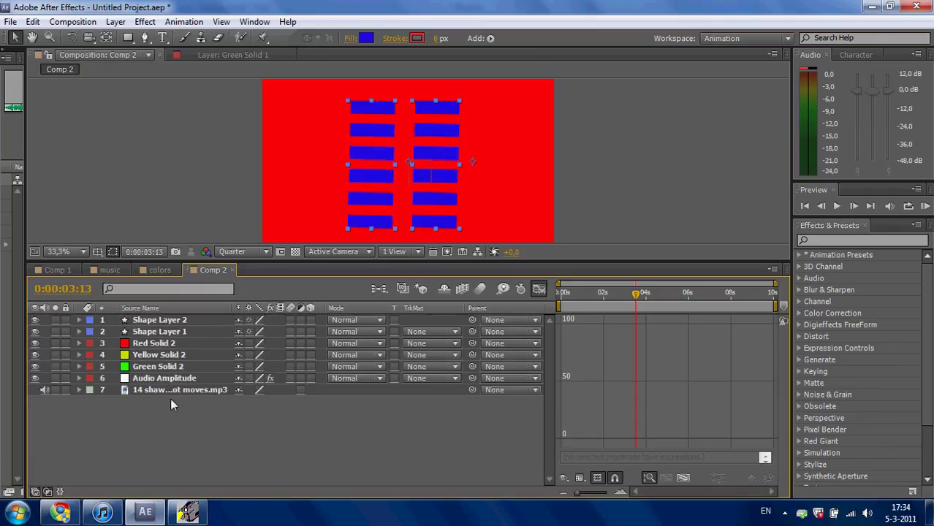
click(167, 366)
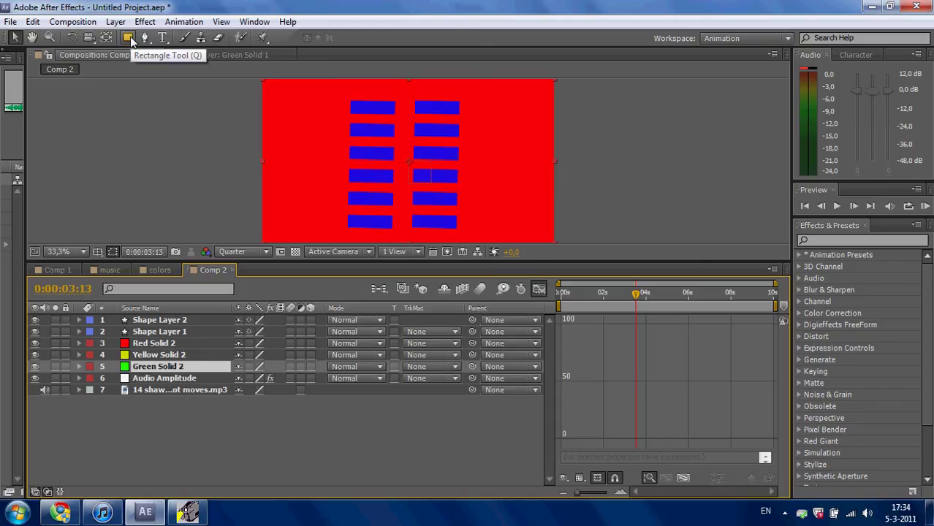
Draw rectangle masks on Green Solid 2 over the bottom rows and on Yellow Solid 2.
click(130, 38)
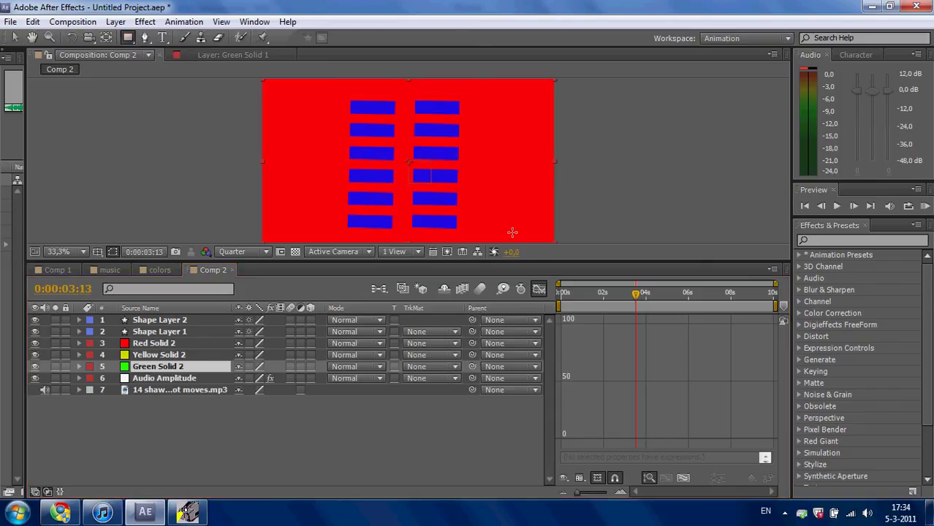
mouse_move(470, 196)
mouse_down()
mouse_move(469, 188)
mouse_move(451, 230)
mouse_move(333, 232)
mouse_up()
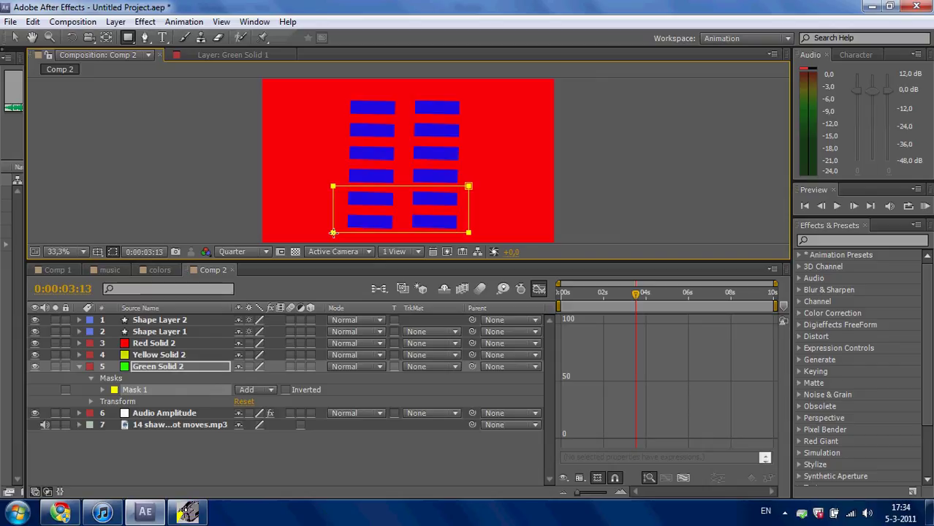
click(155, 355)
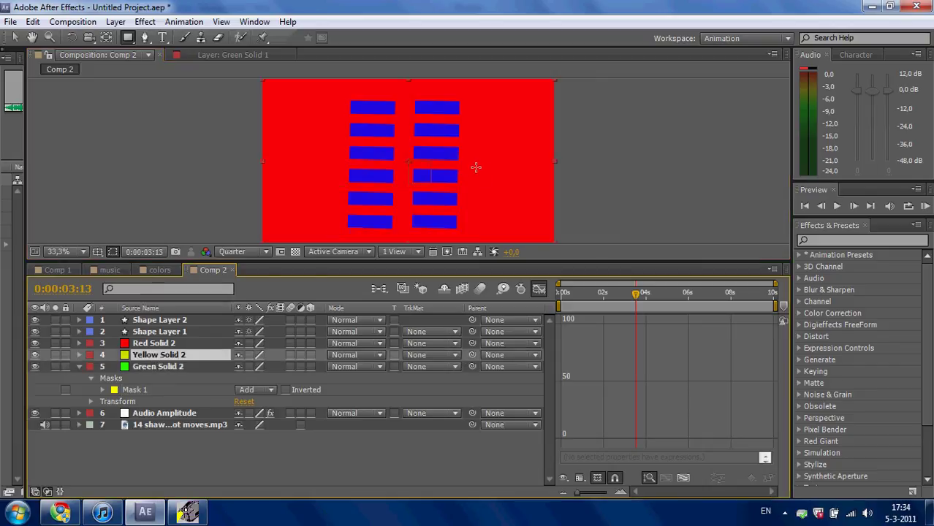
mouse_move(467, 144)
mouse_down()
mouse_move(428, 186)
mouse_move(329, 185)
mouse_up()
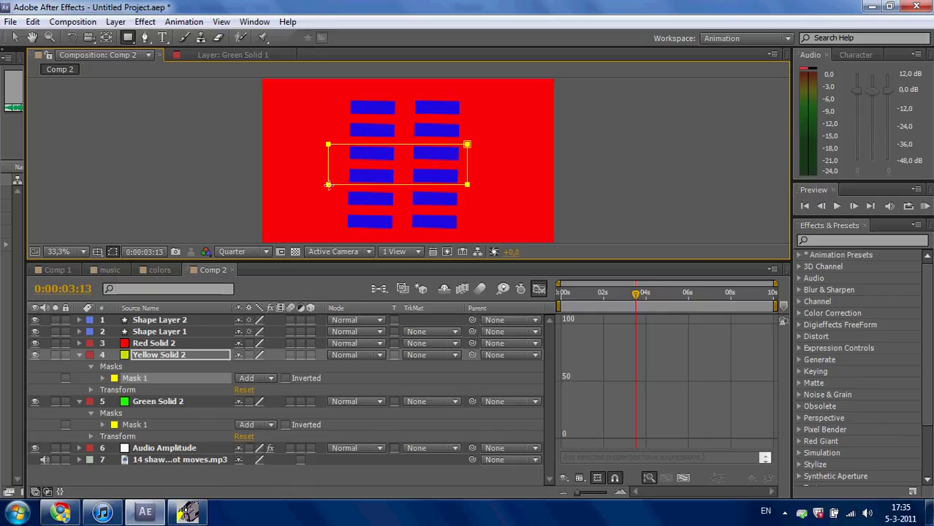
Mask Red Solid 2 to the top two bar rows and delete its extra mask.
click(175, 343)
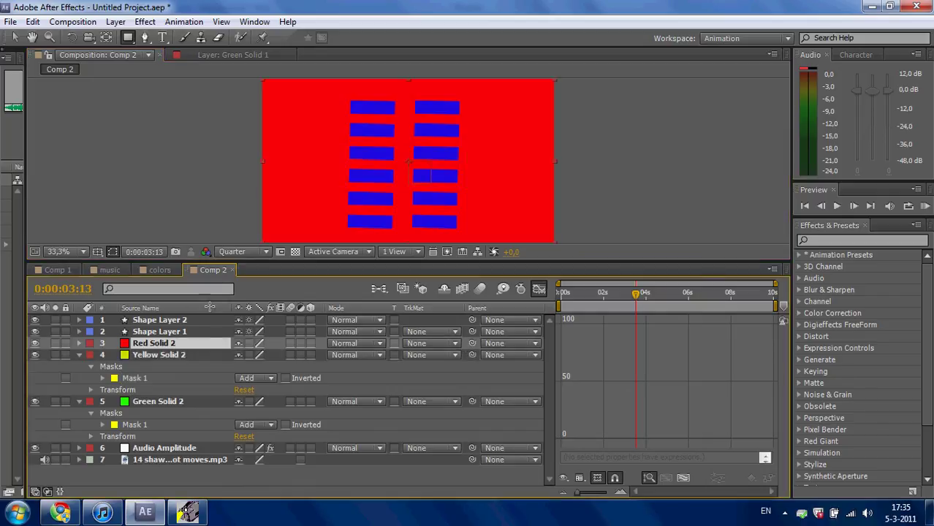
drag(476, 89, 325, 143)
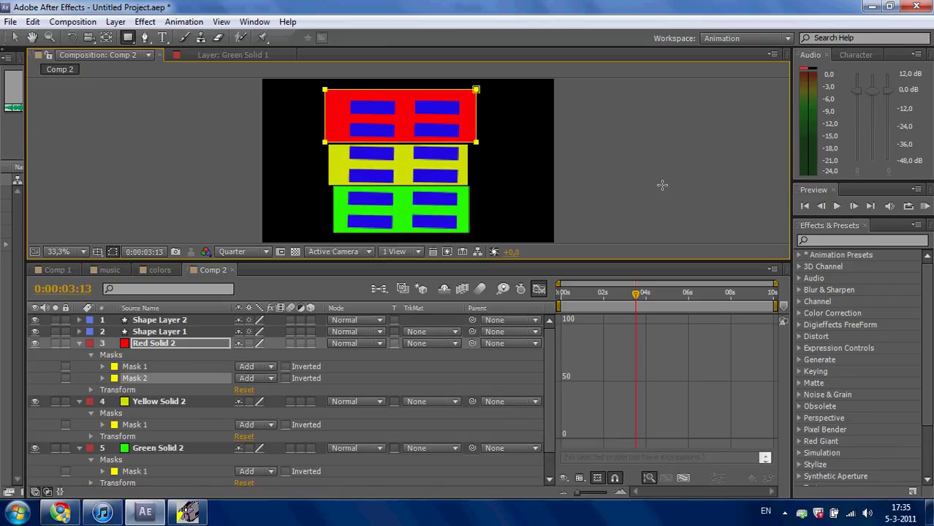
key(Delete)
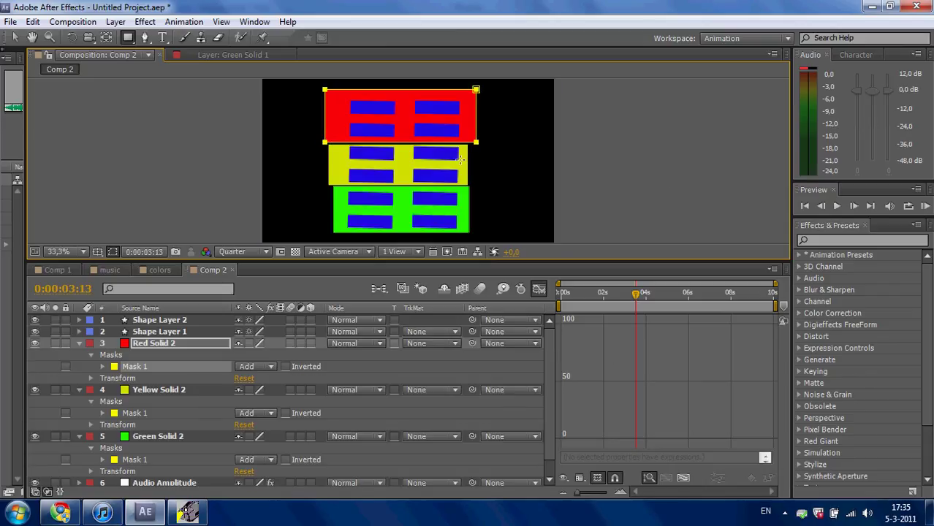
click(80, 343)
click(80, 356)
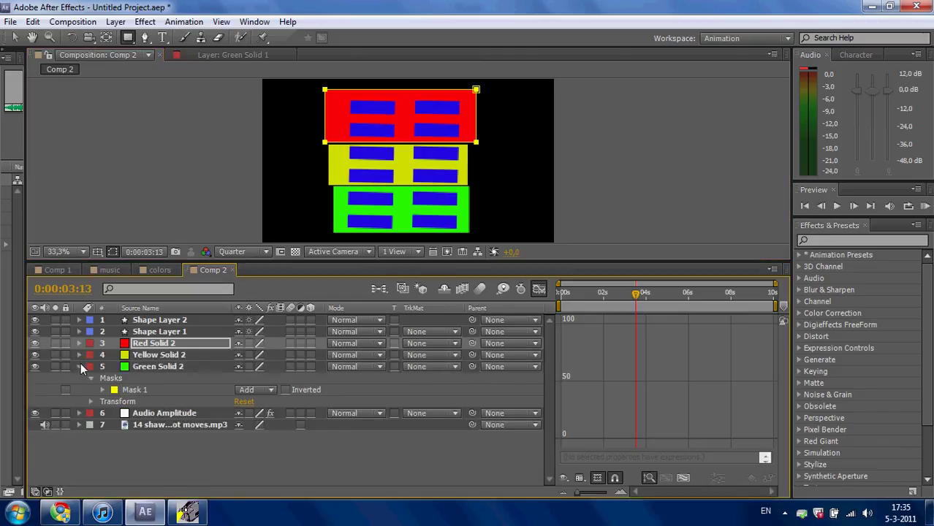
click(79, 366)
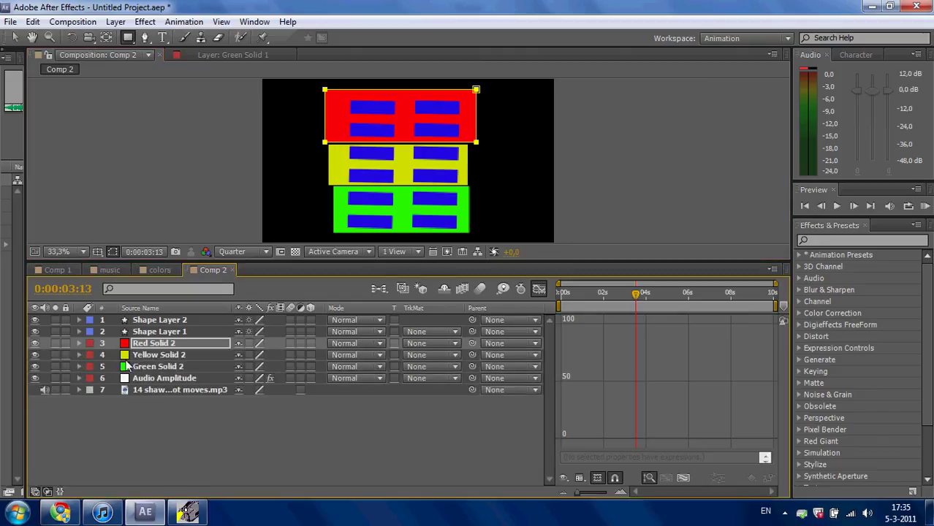
Pre-compose the red, yellow and green solids into a precomp named colors.
shift+click(183, 378)
click(116, 21)
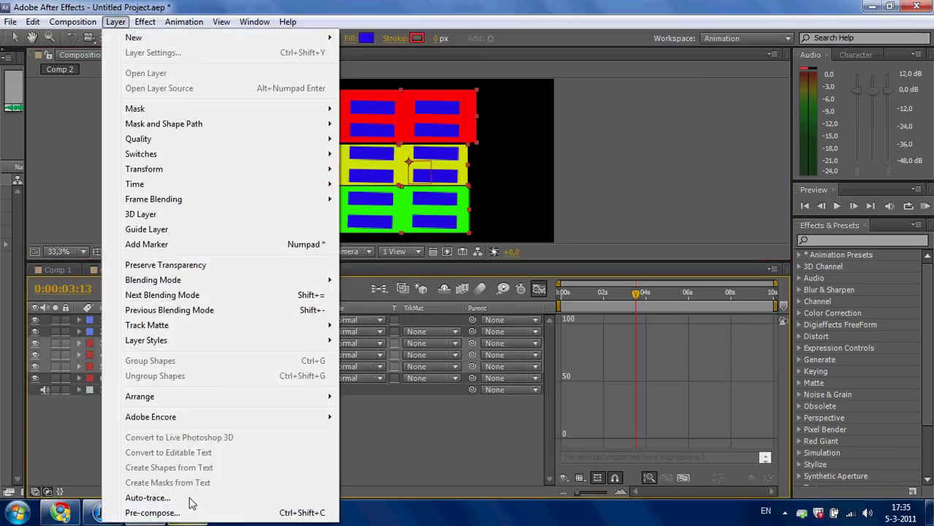
click(152, 512)
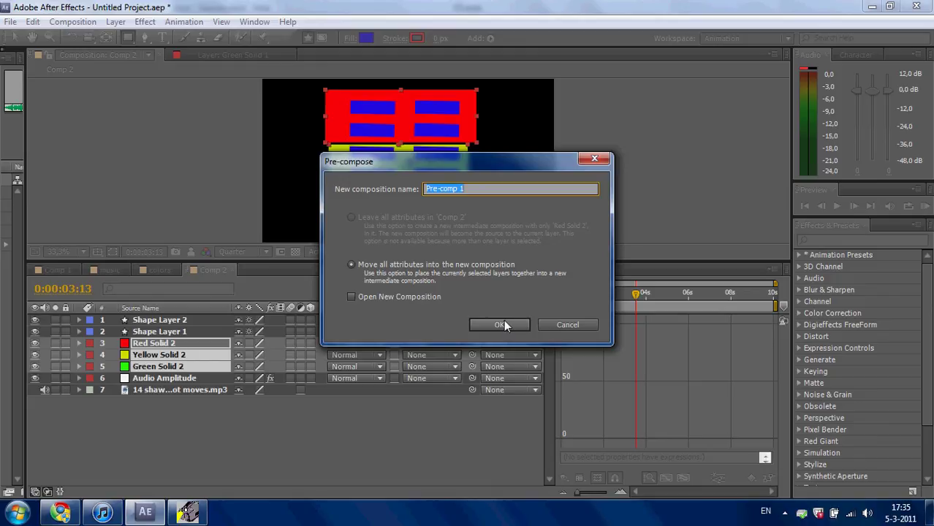
text(colors)
click(499, 326)
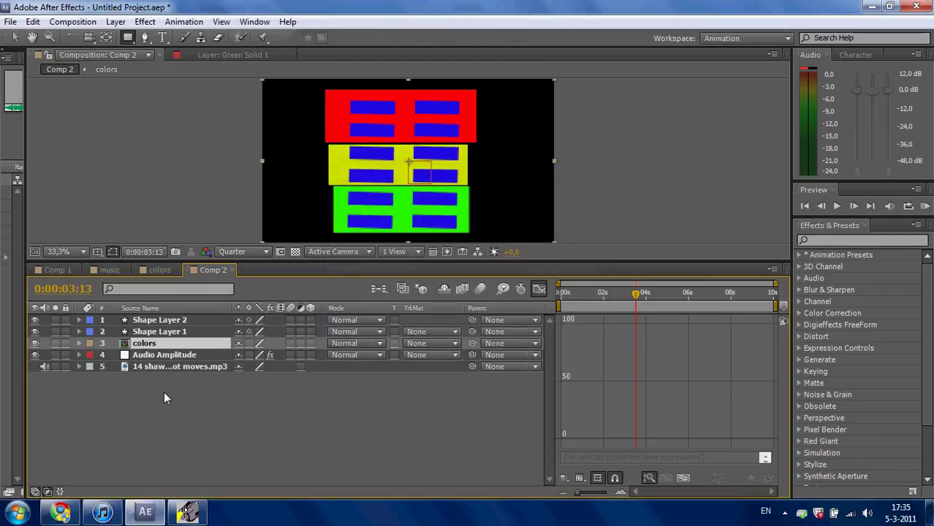
click(162, 388)
Pre-compose Audio Amplitude and both shape layers into a precomp named music.
drag(178, 355, 173, 322)
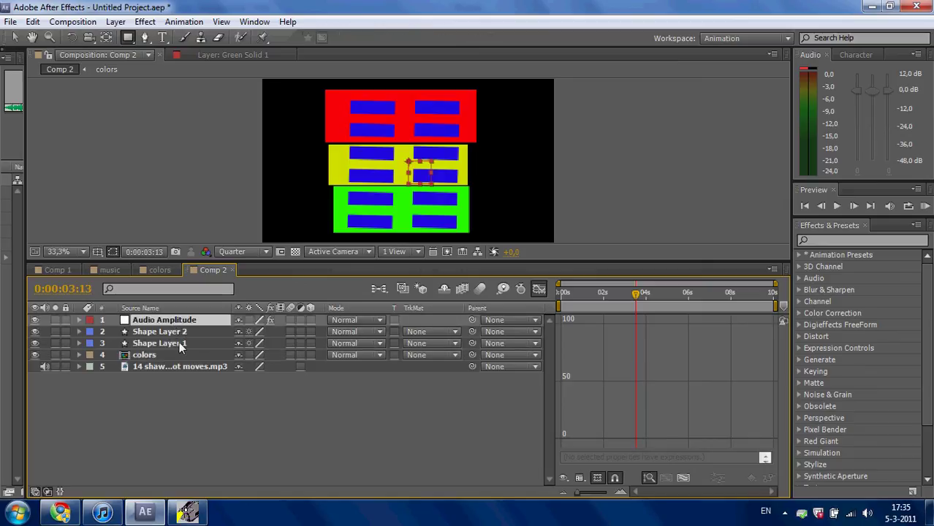
shift+click(180, 344)
click(116, 22)
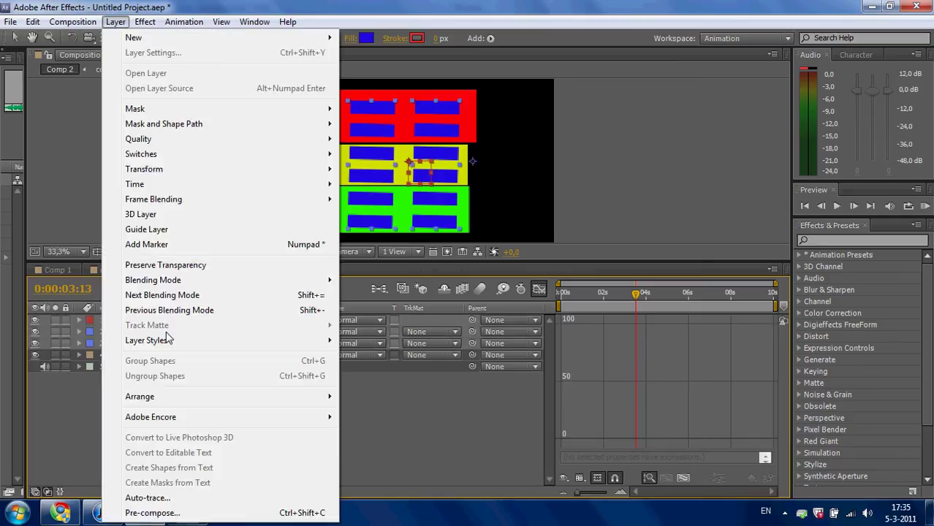
click(153, 513)
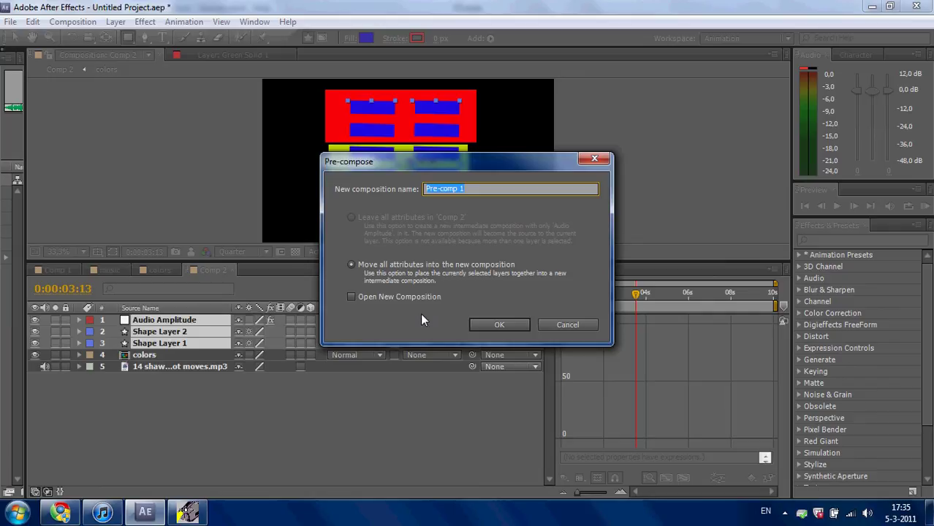
text(music)
click(499, 325)
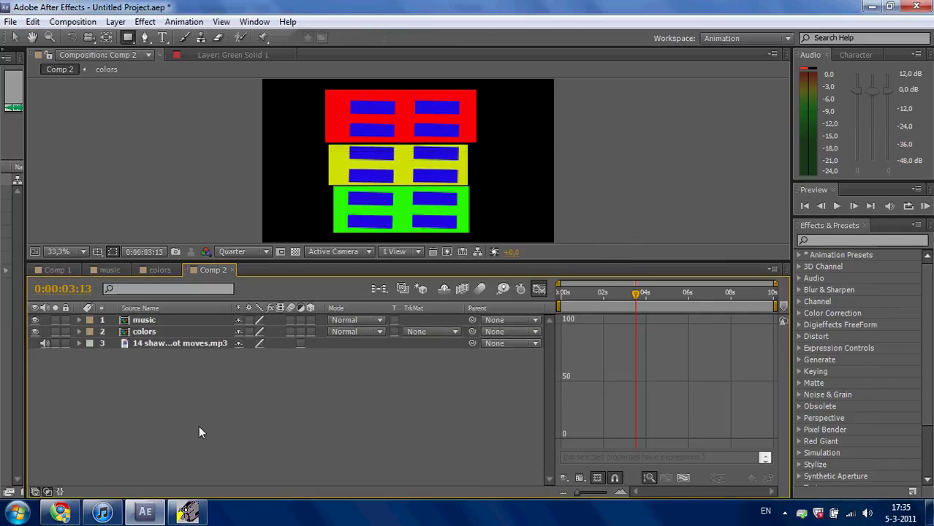
Set the colors layer's track matte to Alpha Matte "music" and open the music precomp.
click(160, 331)
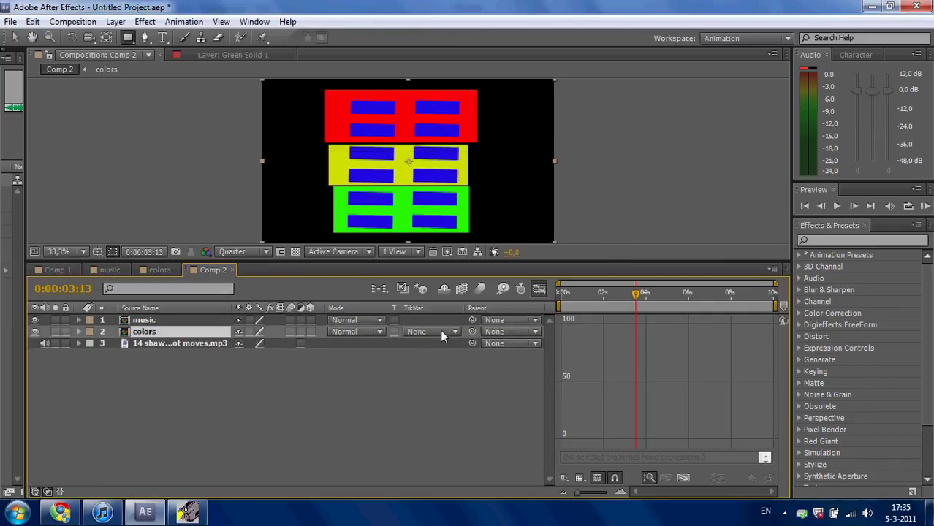
click(442, 335)
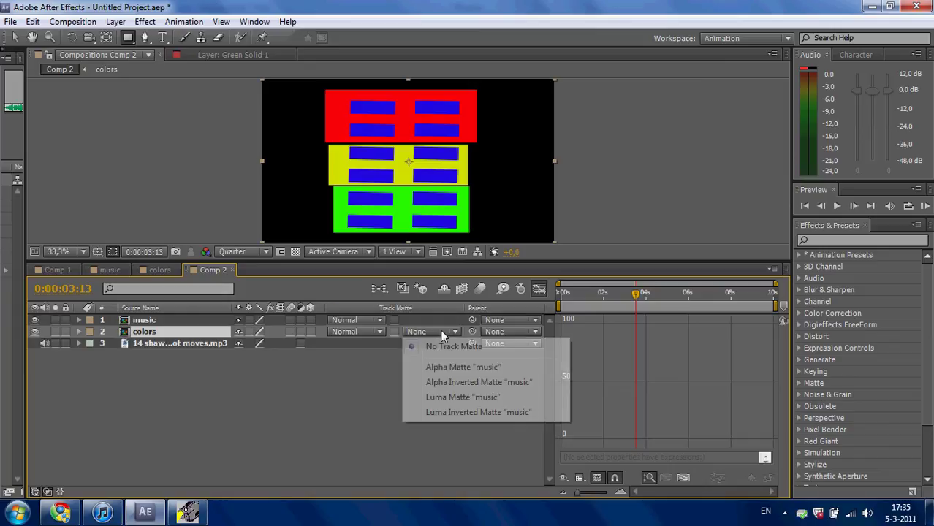
click(479, 368)
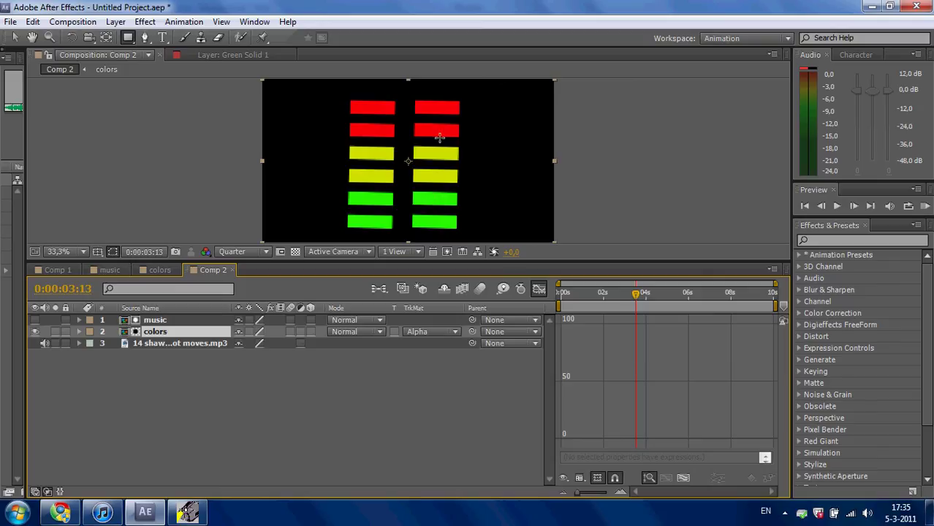
click(165, 368)
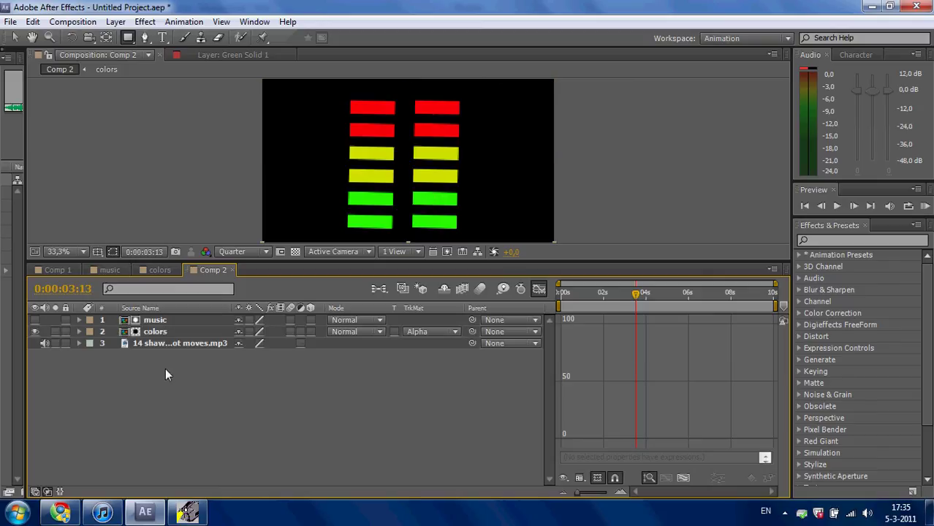
double_click(168, 323)
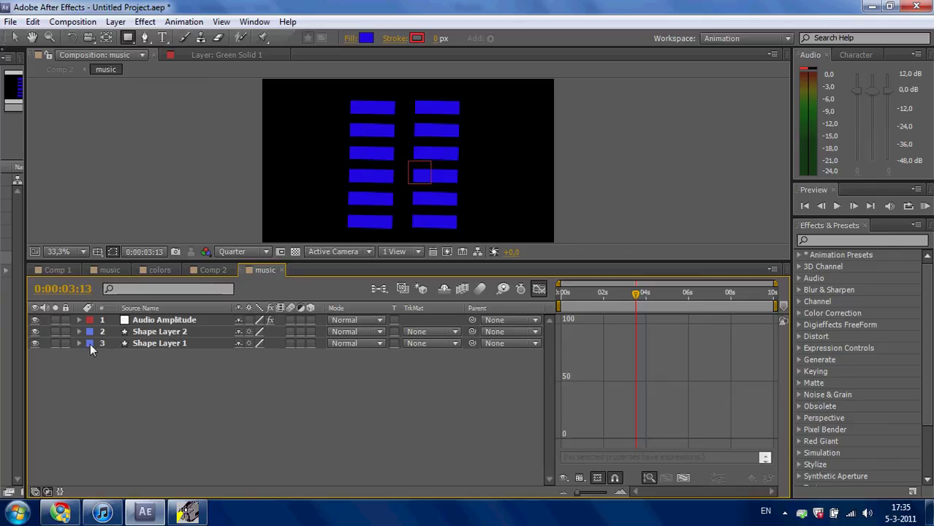
Link Shape Layer 1's Repeater Copies to Audio Amplitude's Left Channel slider by expression.
click(79, 343)
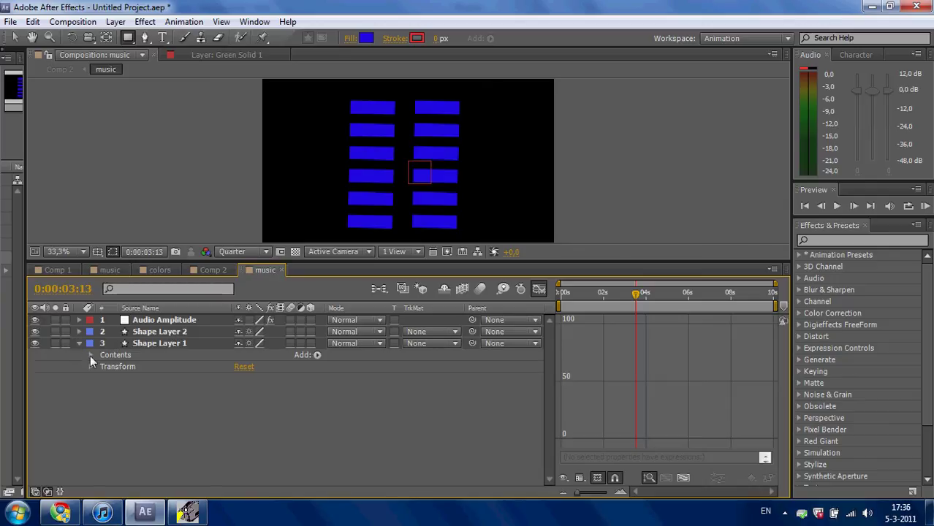
click(90, 355)
click(103, 367)
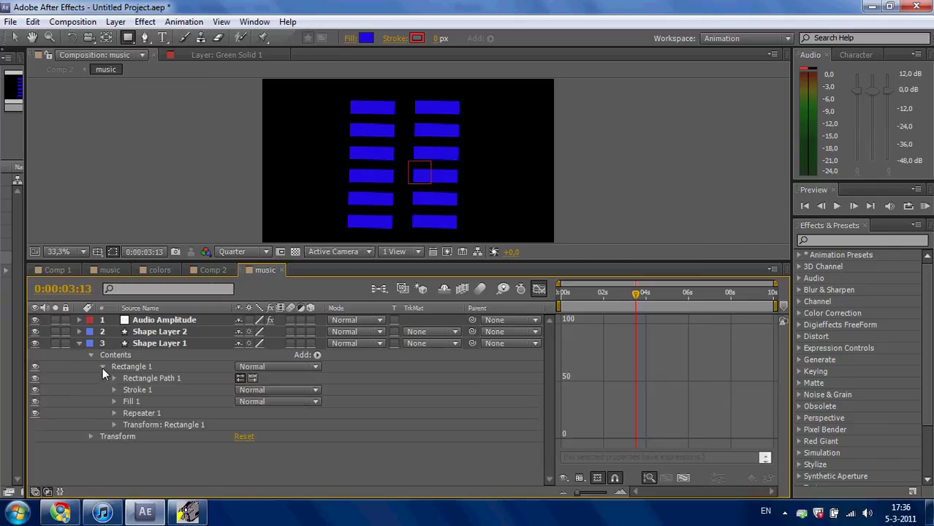
click(115, 412)
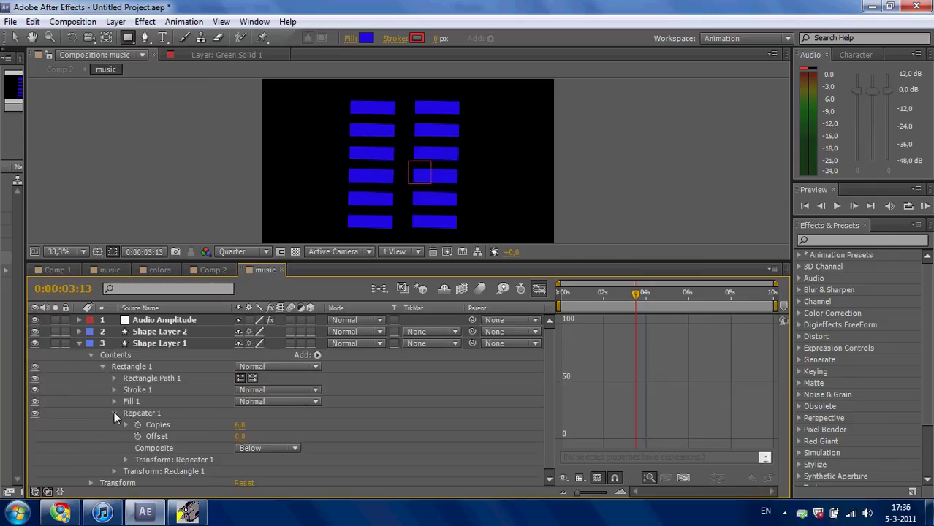
click(182, 423)
key(ctrl+v)
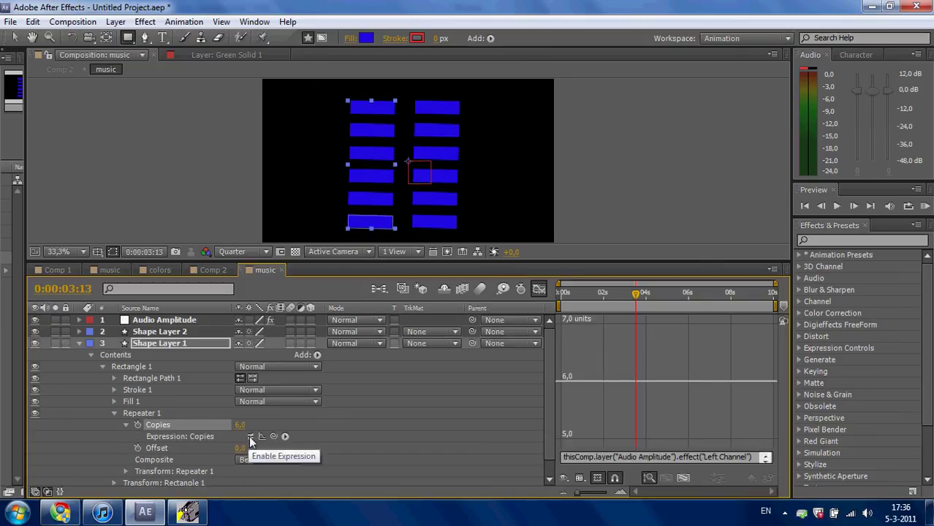
click(250, 436)
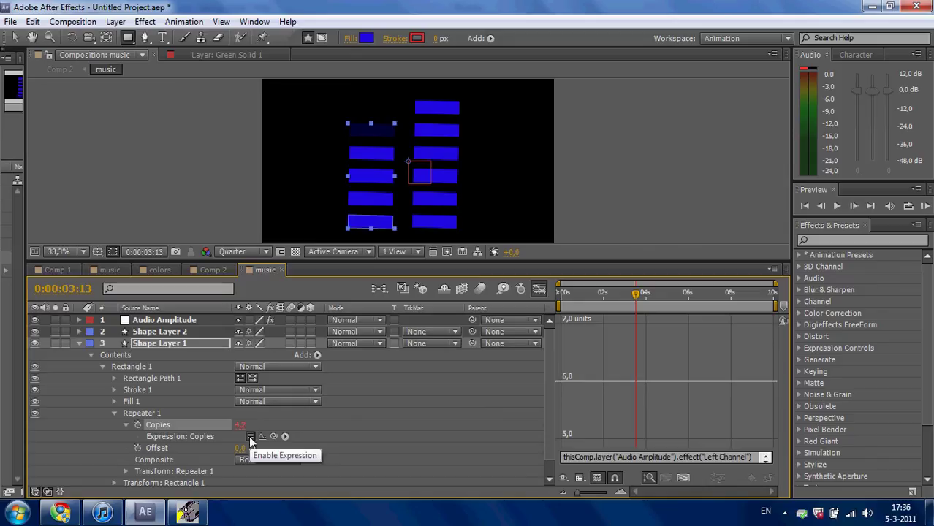
click(80, 343)
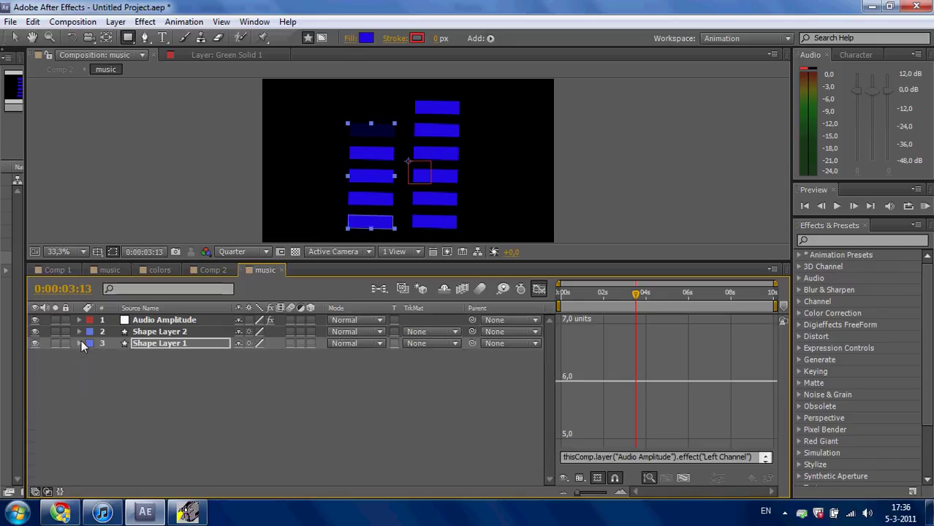
Link Shape Layer 2's Repeater Copies to the Right Channel slider, then play Comp 2.
click(80, 332)
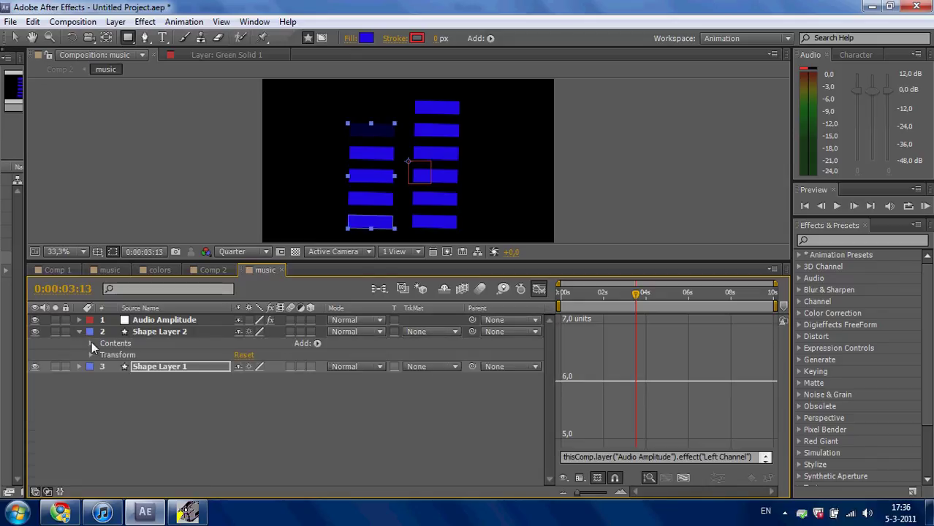
click(92, 342)
click(102, 355)
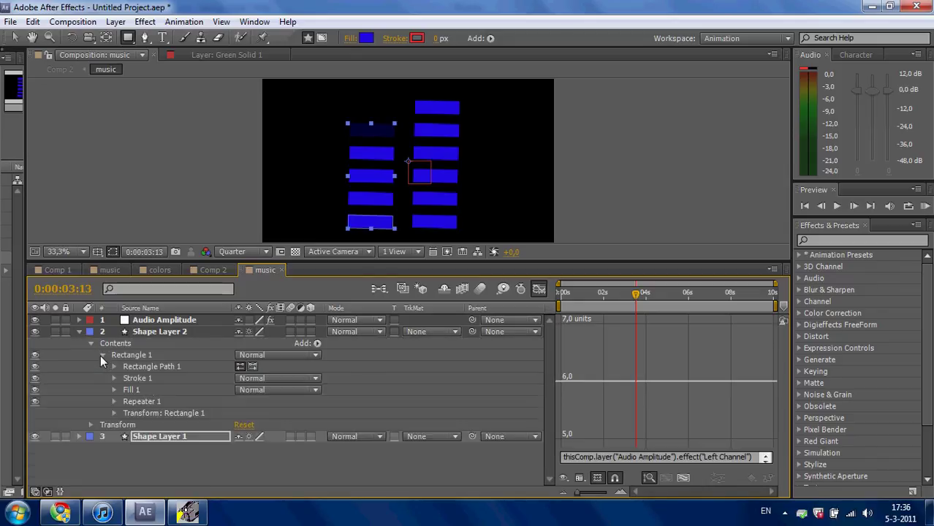
click(116, 401)
click(156, 414)
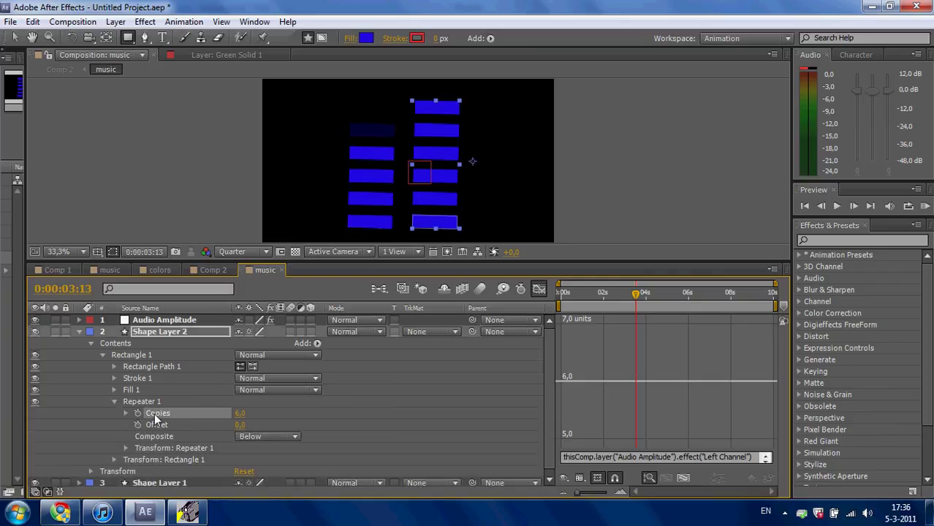
key(alt+shift+equal)
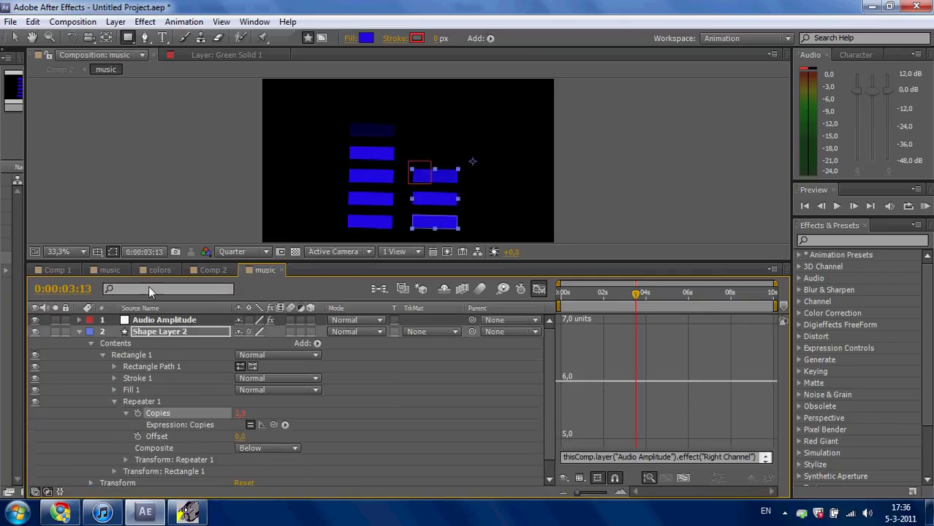
click(212, 269)
click(836, 208)
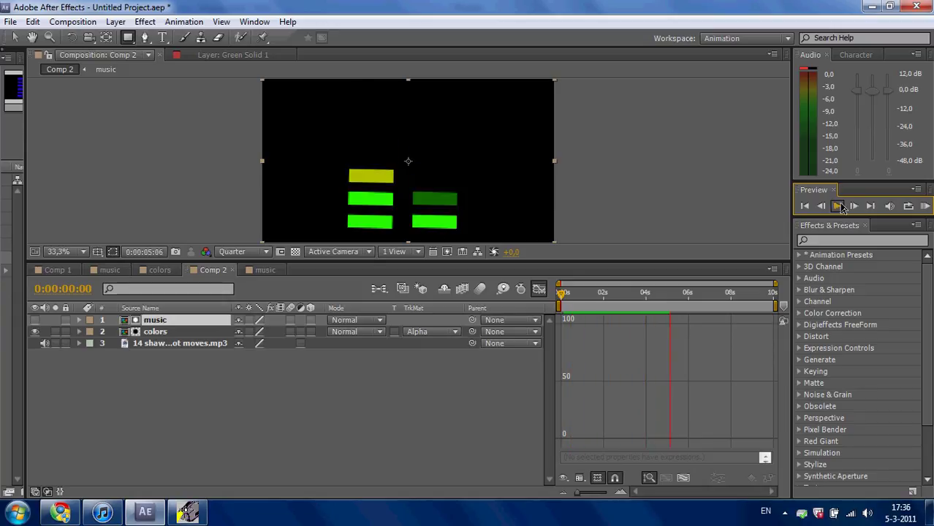
Switch to another open program from the taskbar.
click(195, 513)
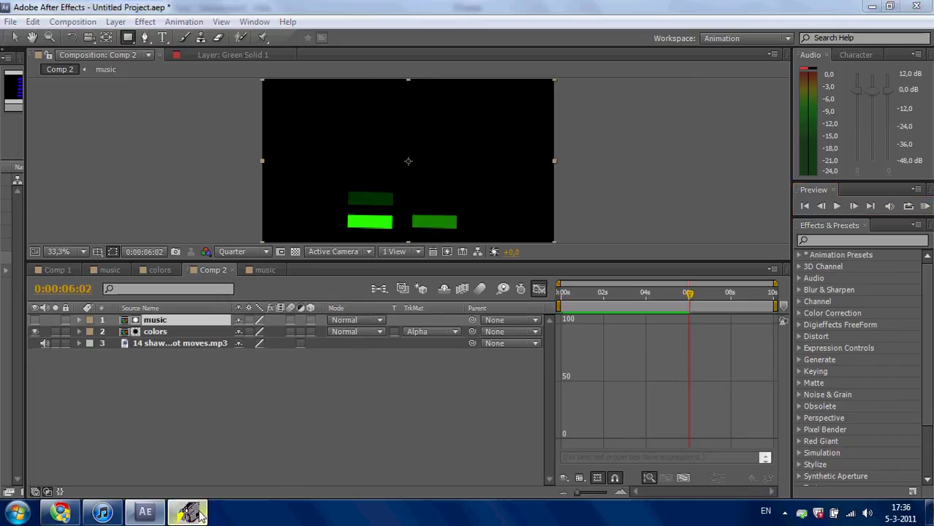